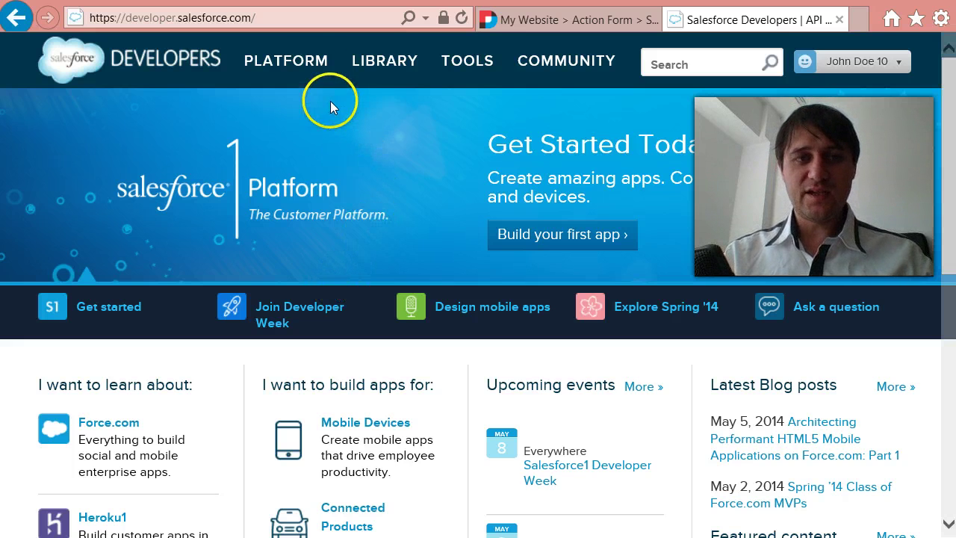
Select the developer.salesforce.com address in the browser's address bar
left_click(267, 18)
left_click(268, 20)
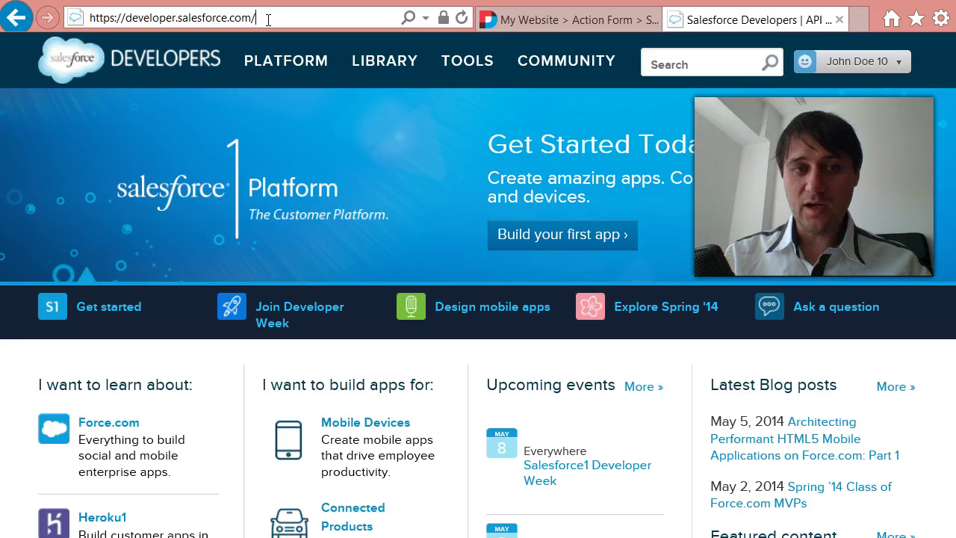
left_click(257, 20)
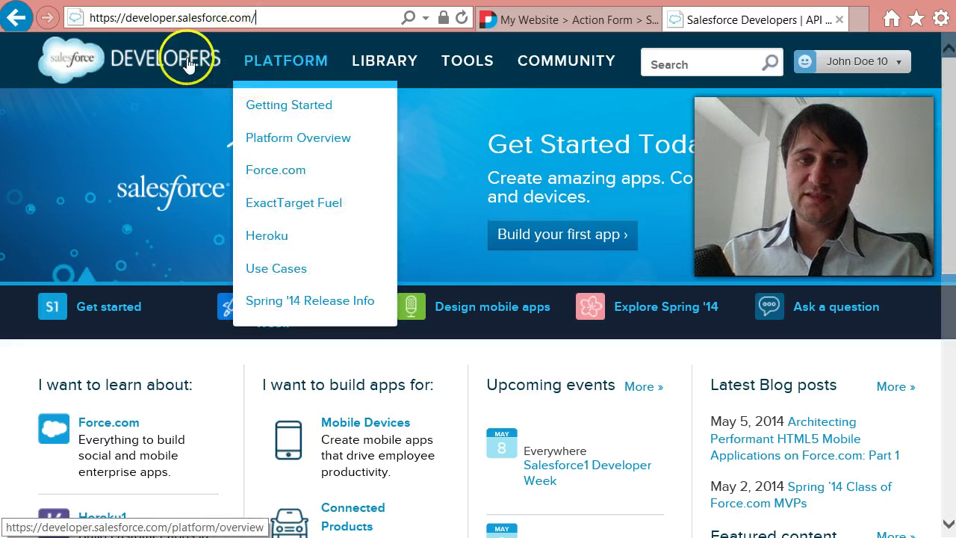
left_click(157, 23)
left_click(174, 21)
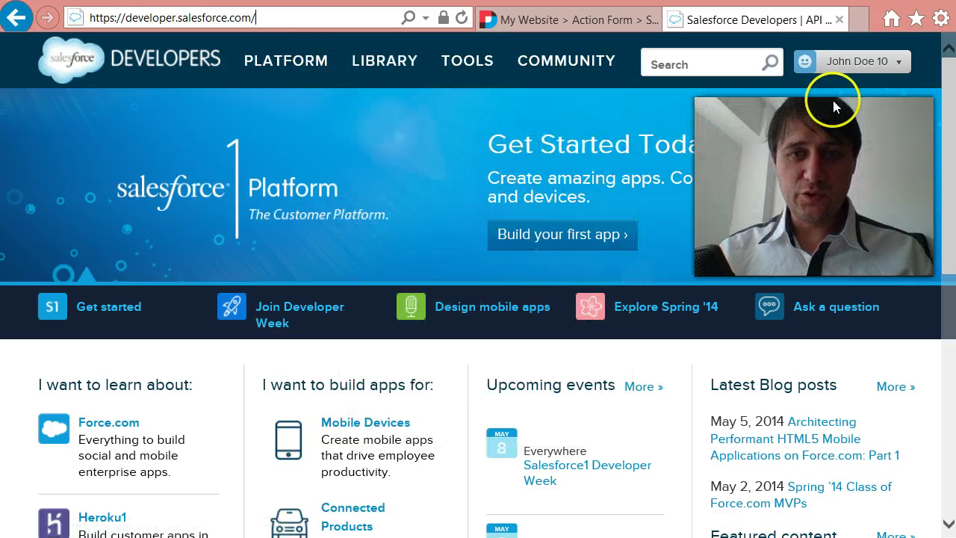
Leave the developer site for salesforce.com and go to its Login page
left_click(863, 64)
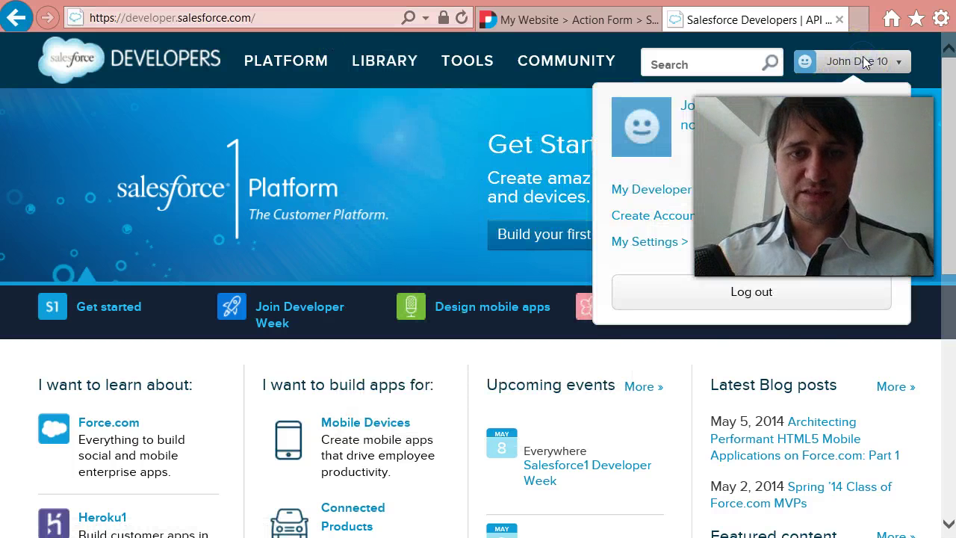
left_click(858, 63)
left_click(105, 15)
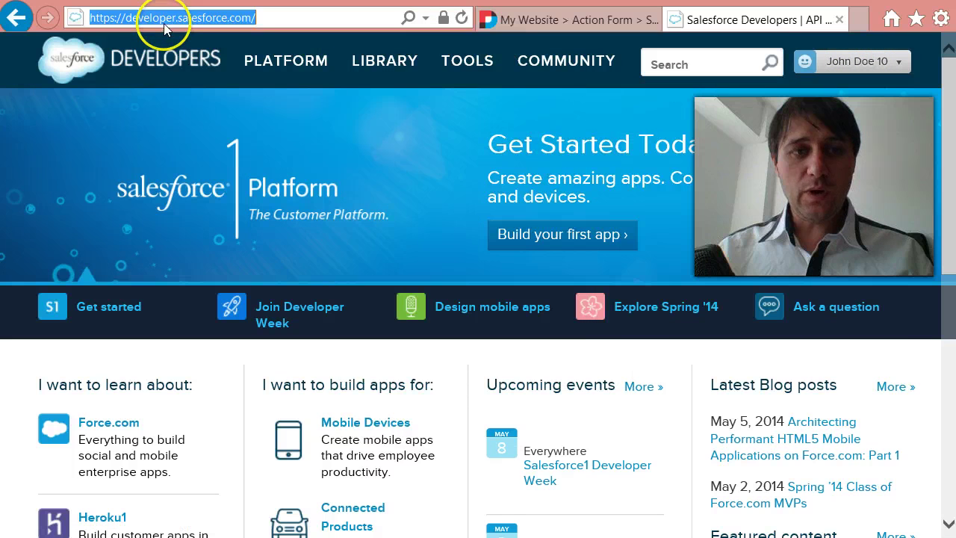
type("sale")
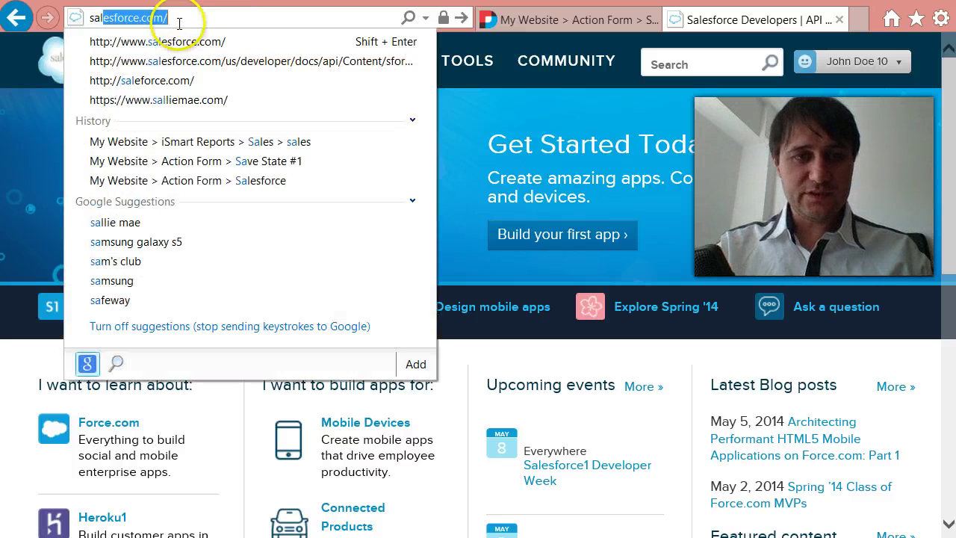
key("Return")
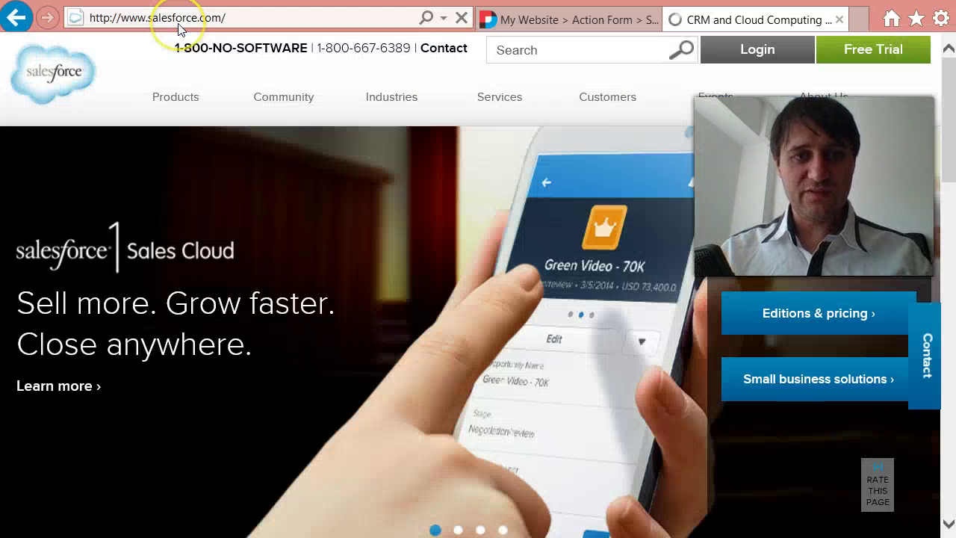
left_click(181, 17)
mouse_move(794, 101)
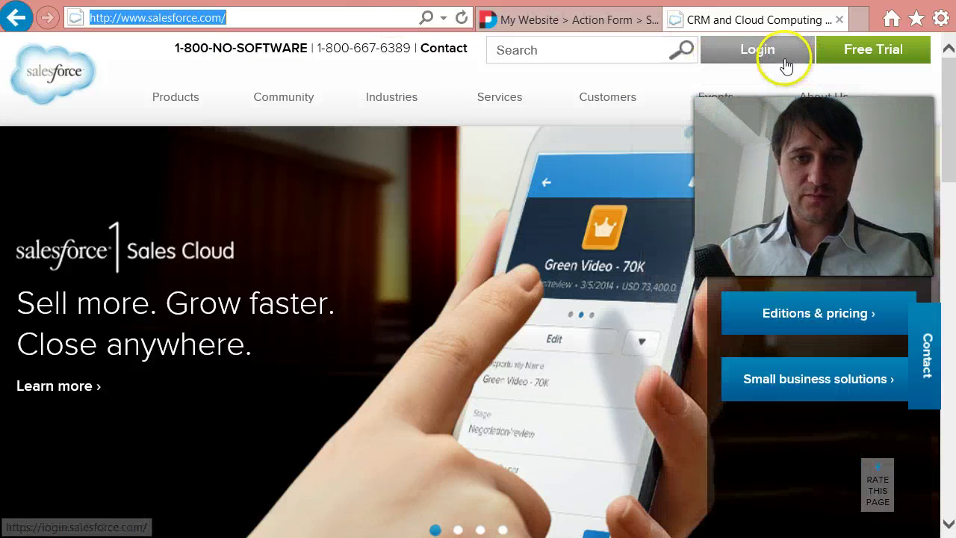
left_click(784, 58)
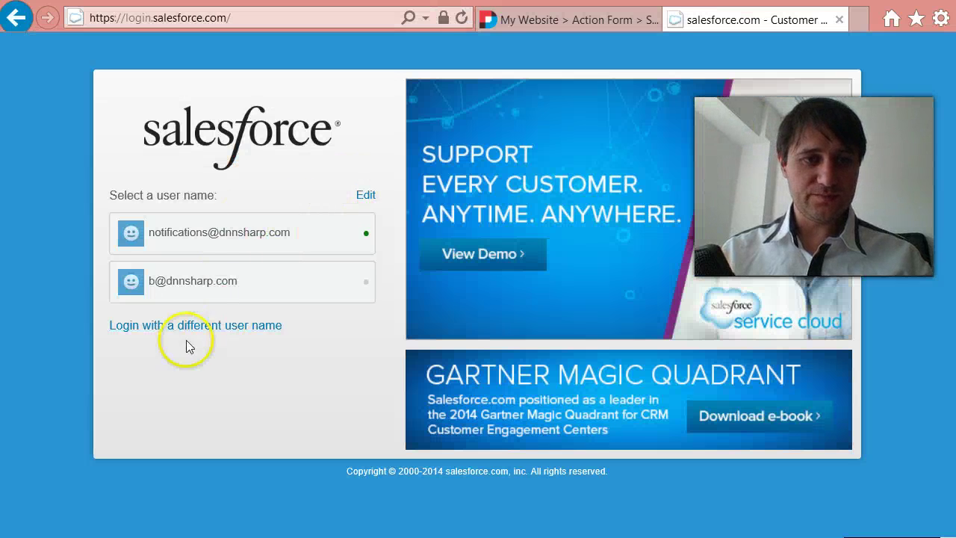
Sign in with the notifications account's user name and password
left_click(274, 276)
left_click_drag(305, 286, 113, 324)
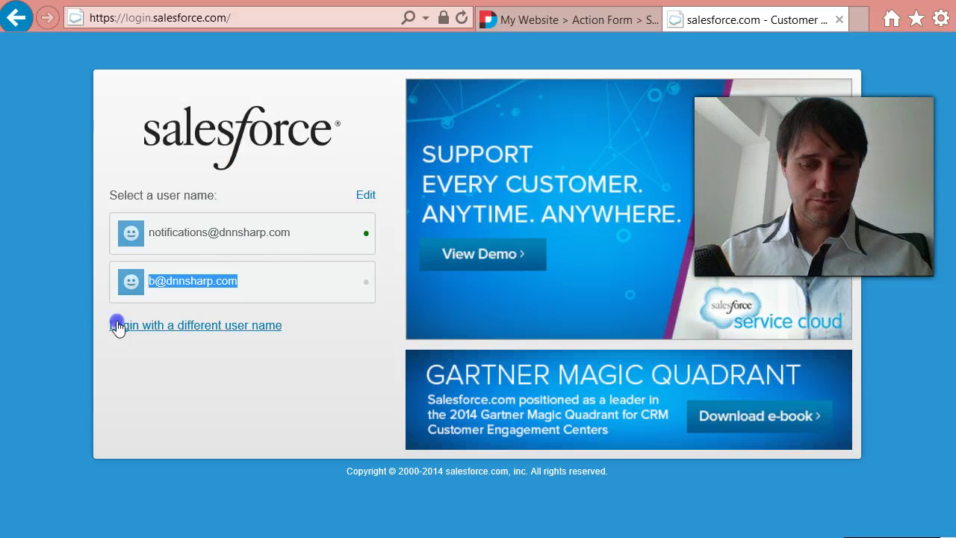
key("Delete")
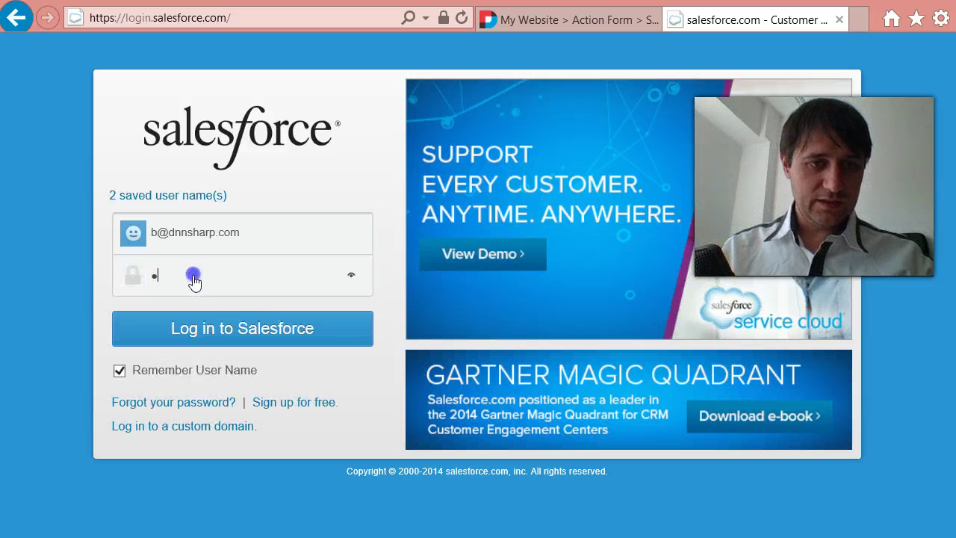
left_click(218, 291)
type("•••••••••")
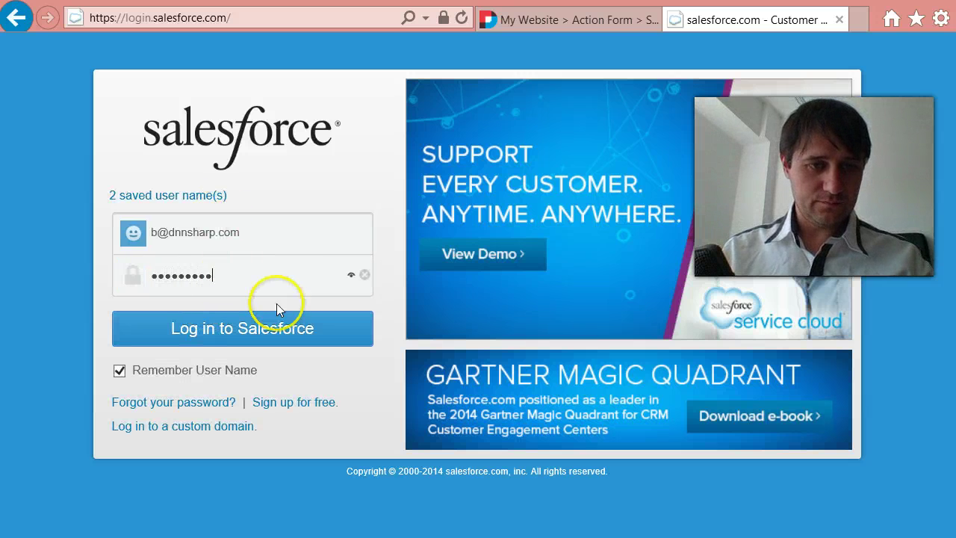
left_click(261, 229)
left_click(158, 247)
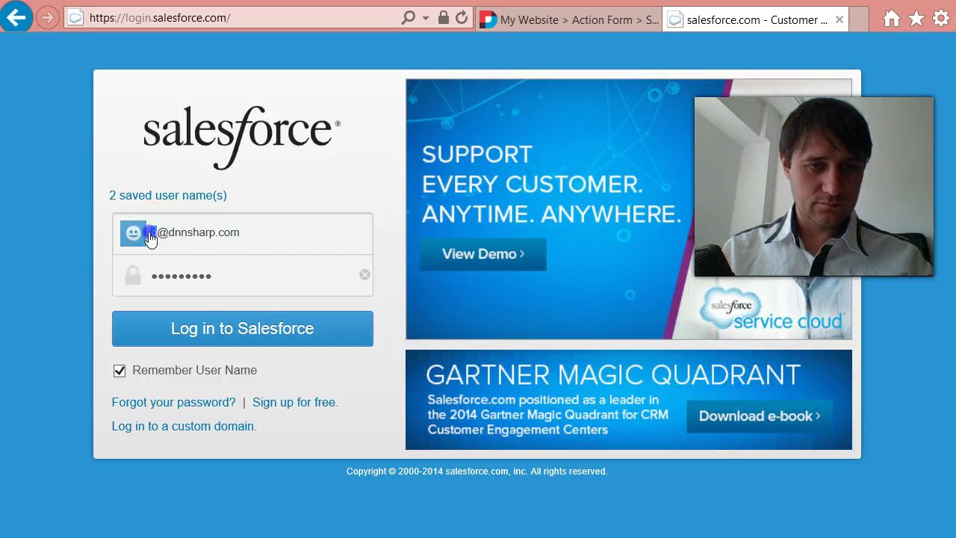
key("BackSpace")
type("notifications")
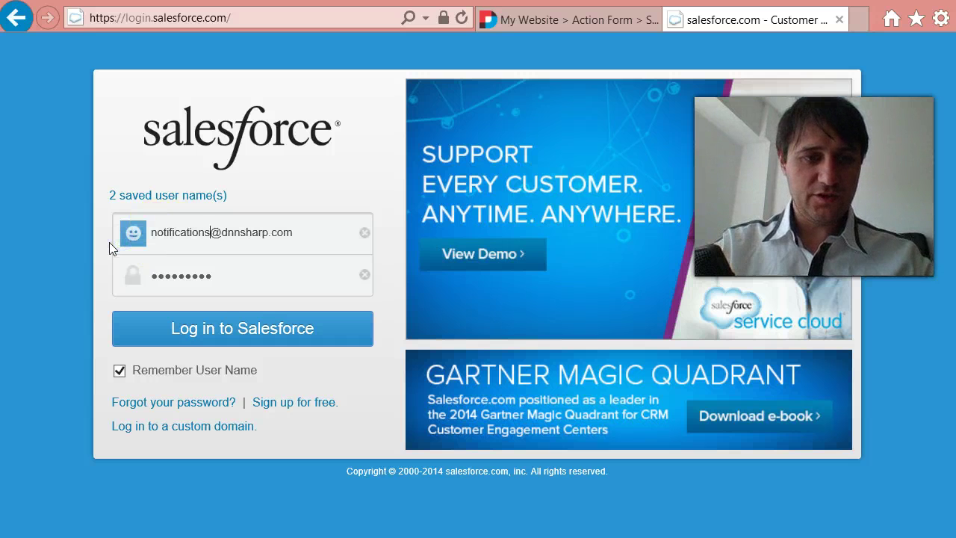
left_click(251, 320)
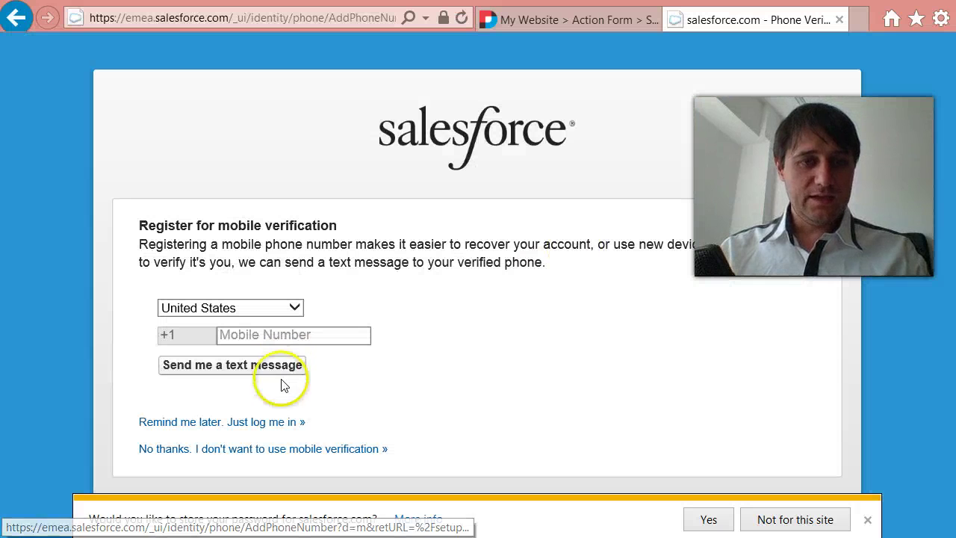
Skip mobile verification and open My Settings > Personal > Reset My Security Token
left_click(278, 421)
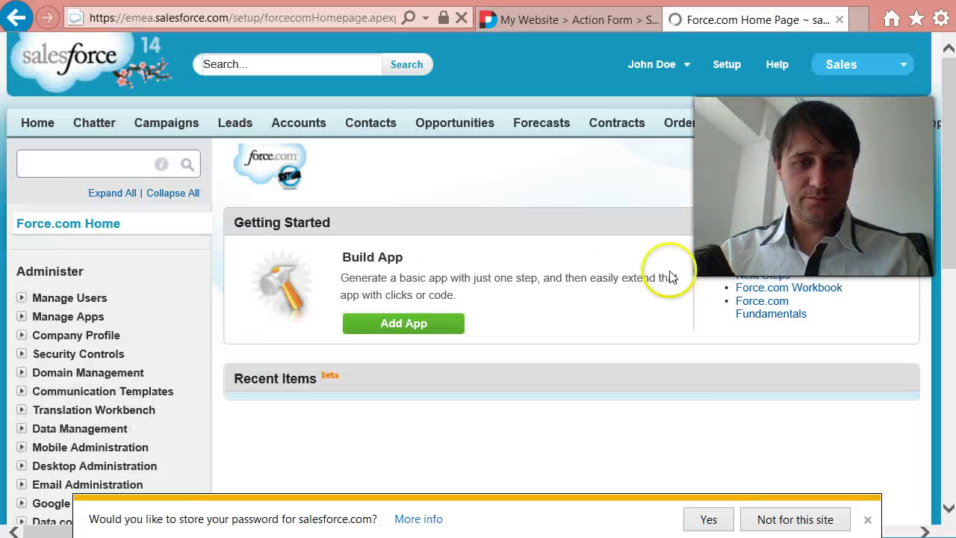
left_click(693, 64)
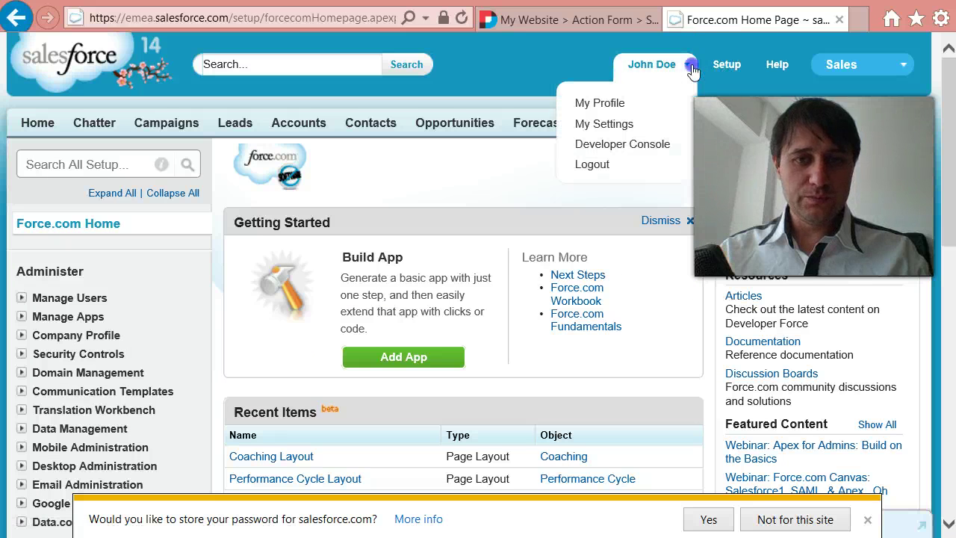
left_click(627, 126)
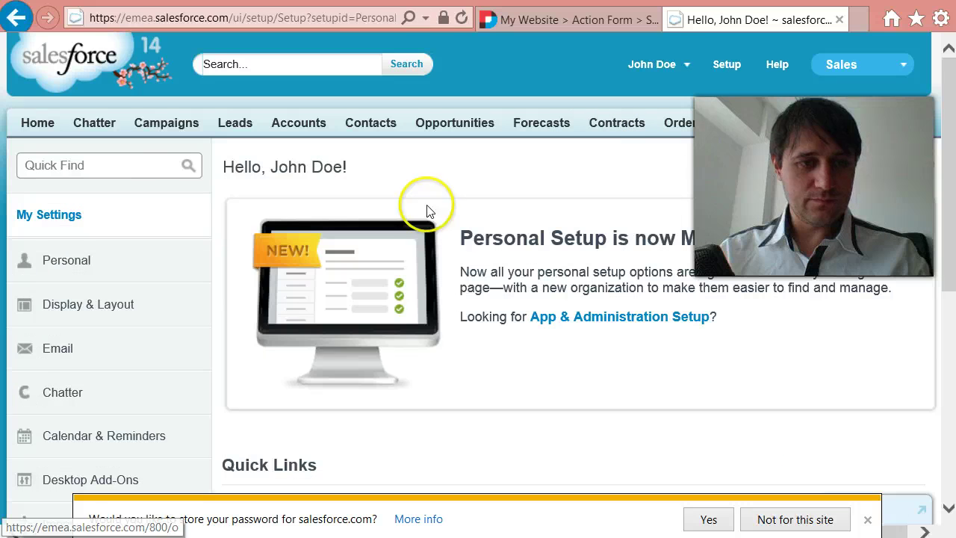
left_click(71, 260)
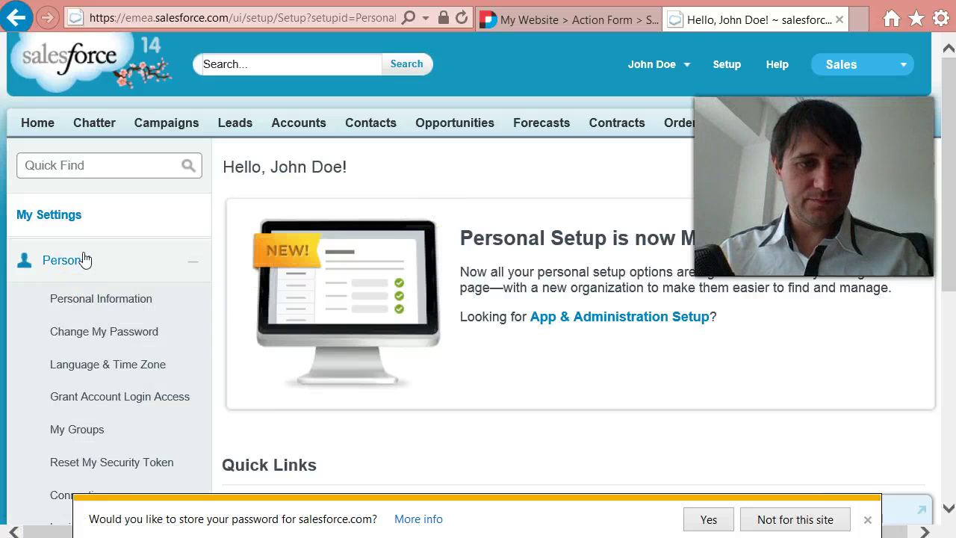
scroll(122, 297, "down", 1)
scroll(160, 352, "down", 2)
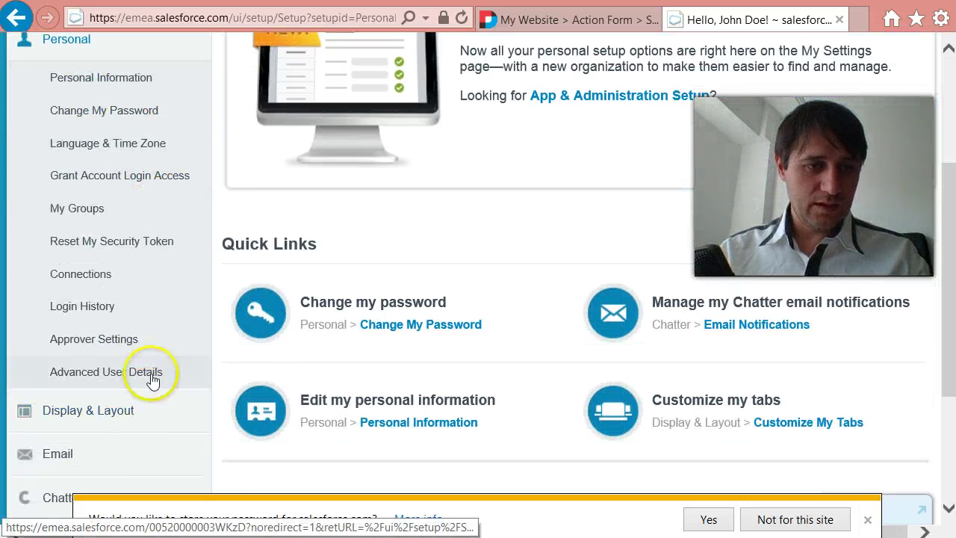
left_click(101, 245)
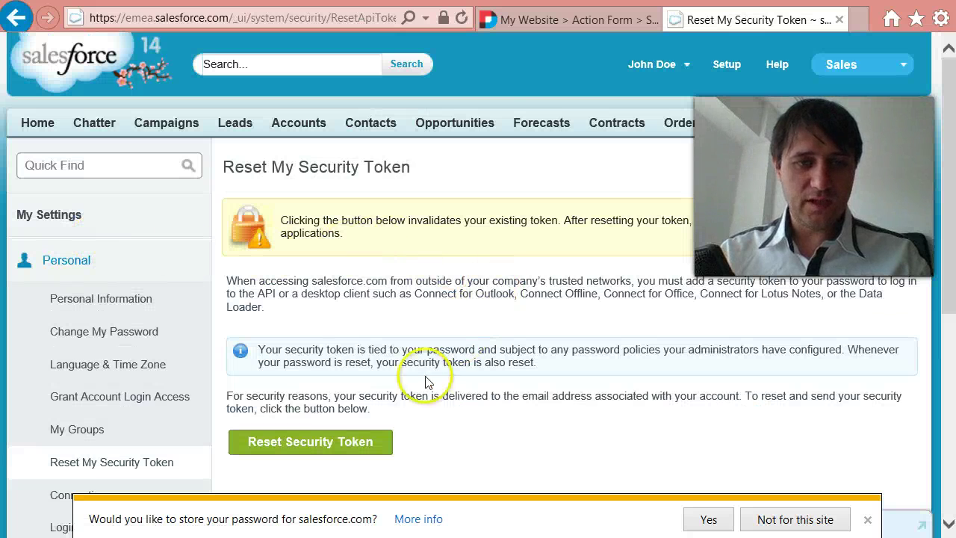
scroll(452, 457, "down", 1)
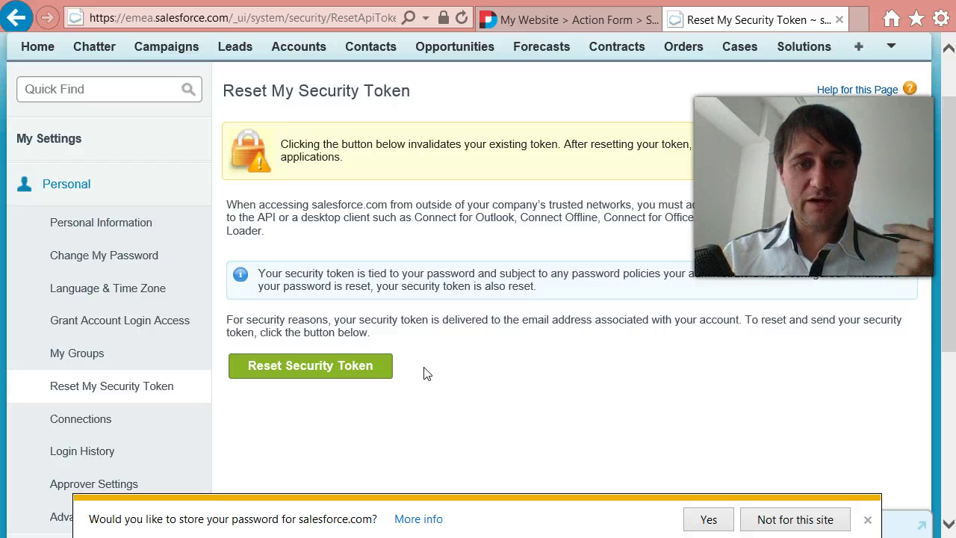
Add an Action Form module to the DNN page's content pane
left_click(554, 20)
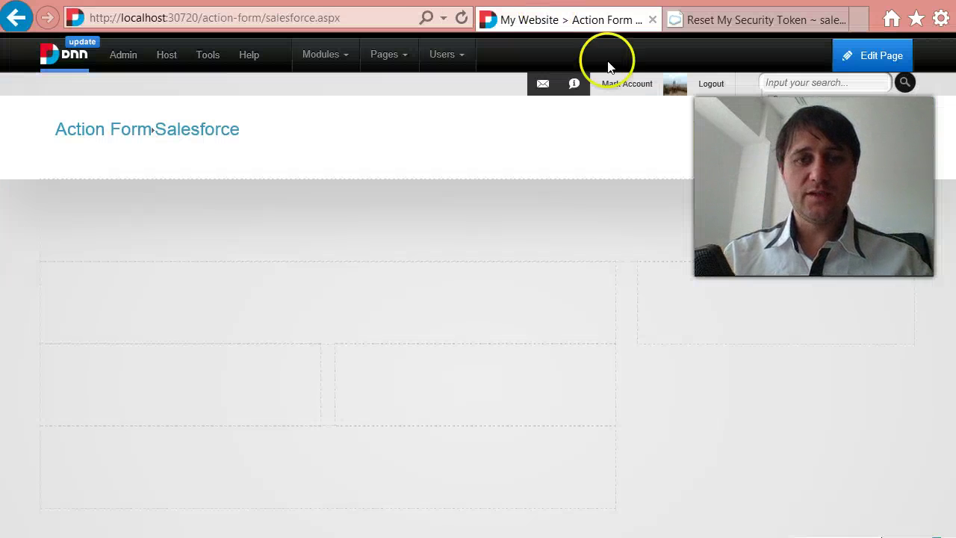
mouse_move(314, 50)
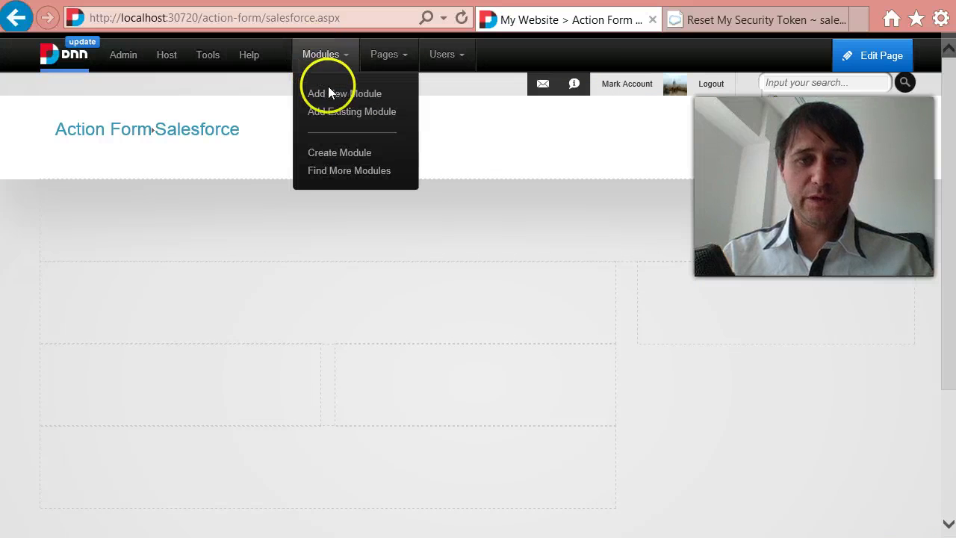
left_click(324, 96)
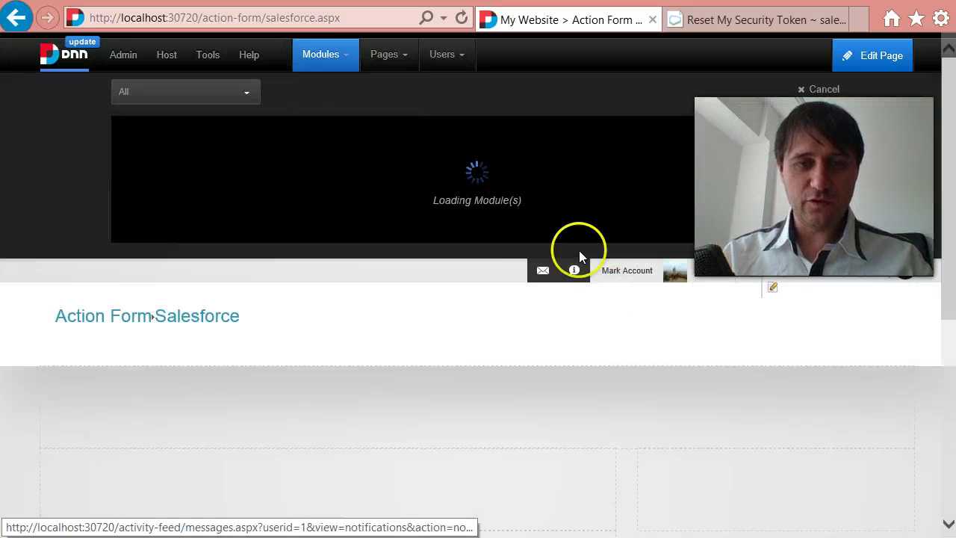
left_click(686, 125)
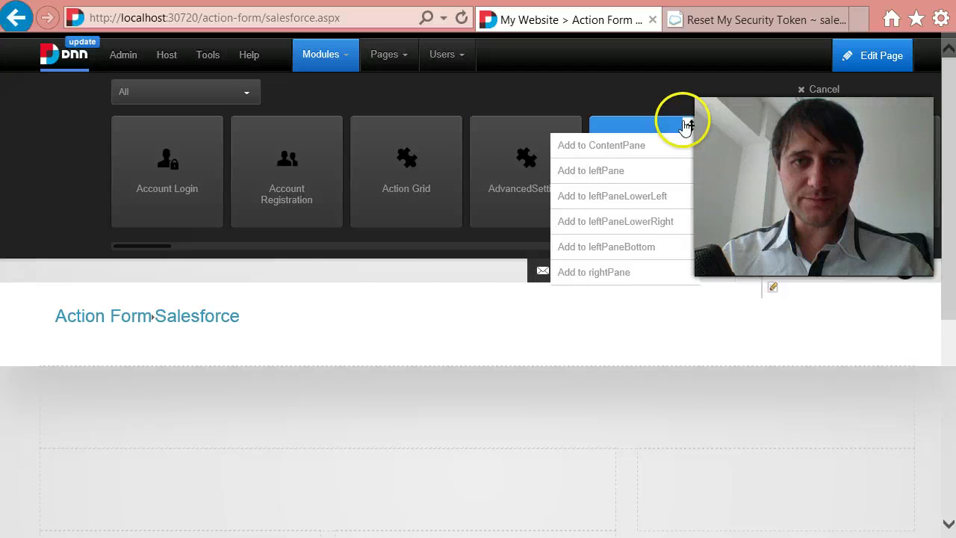
left_click(654, 147)
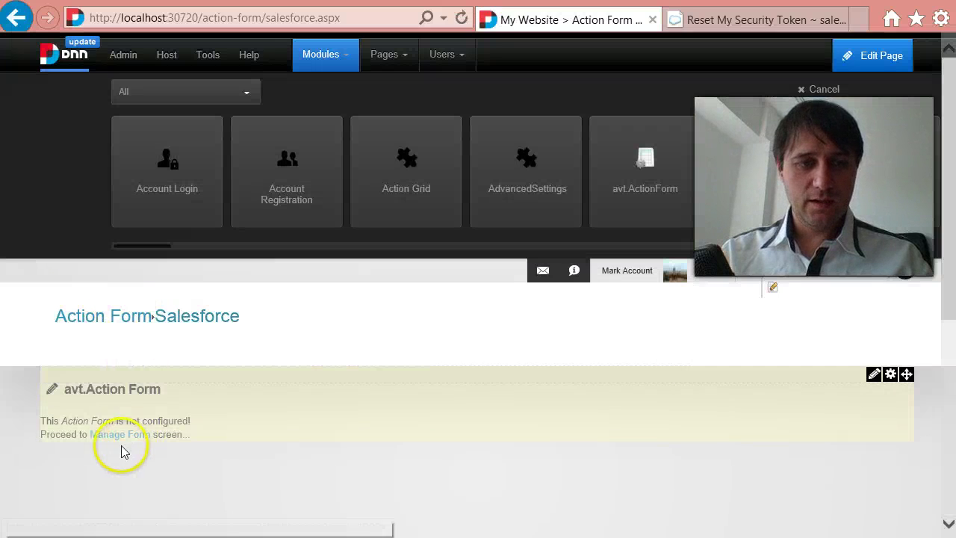
Open Manage Form and start the form from a template
left_click(120, 440)
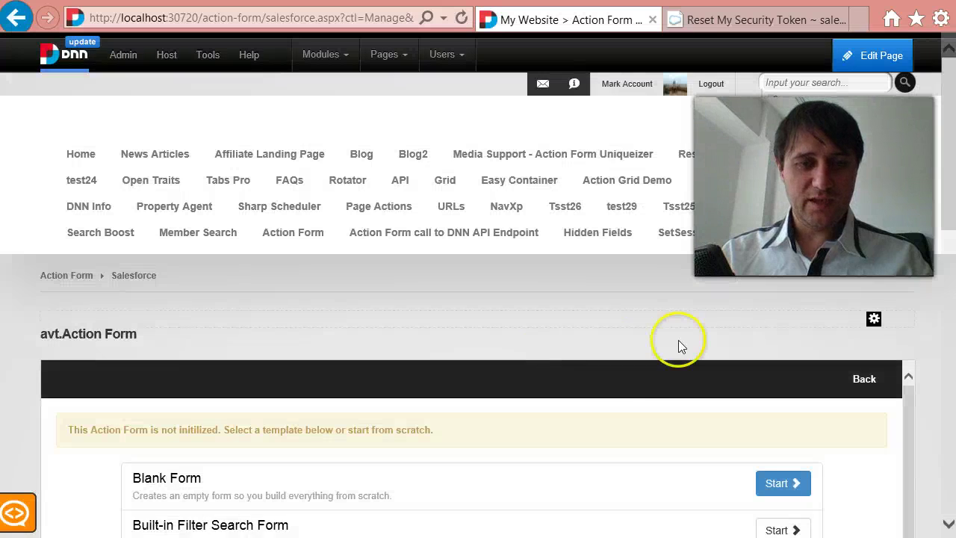
scroll(678, 340, "down", 1)
scroll(916, 319, "down", 2)
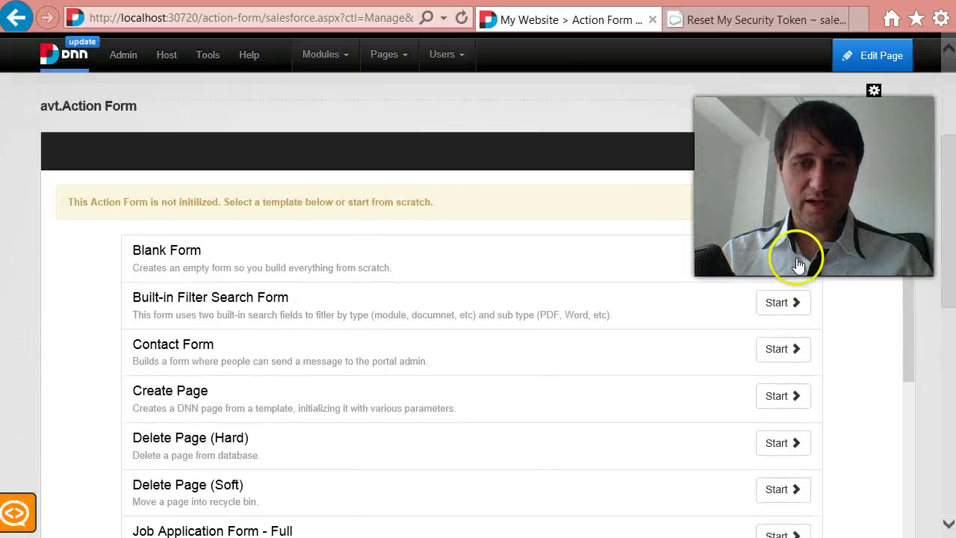
left_click(374, 299)
Add a Text Box field titled 'First Name'
scroll(145, 298, "down", 2)
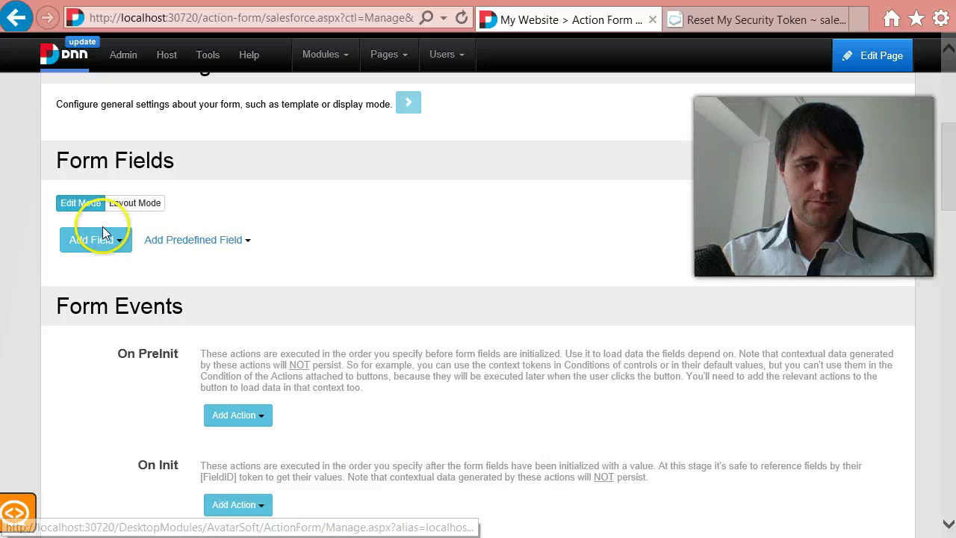
left_click(102, 238)
scroll(105, 291, "down", 1)
mouse_move(131, 387)
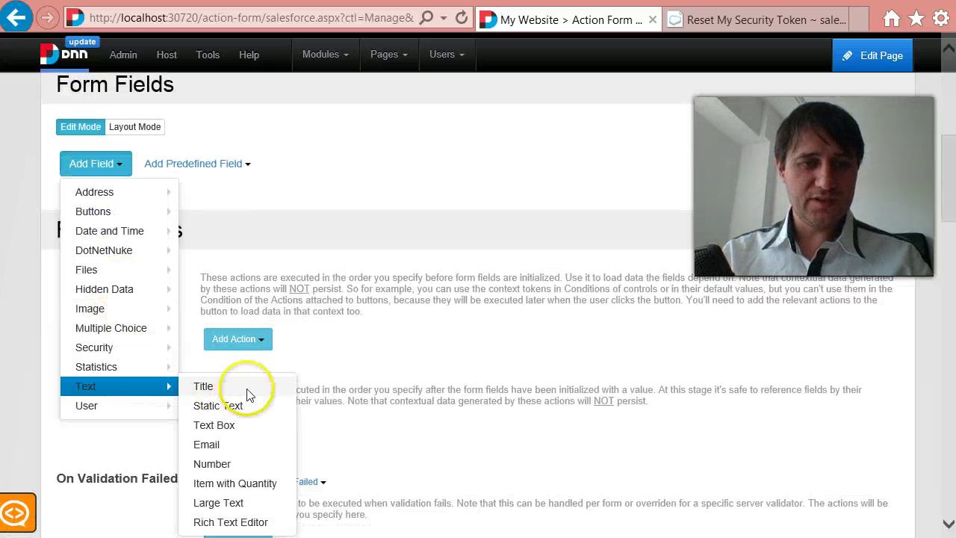
left_click(240, 428)
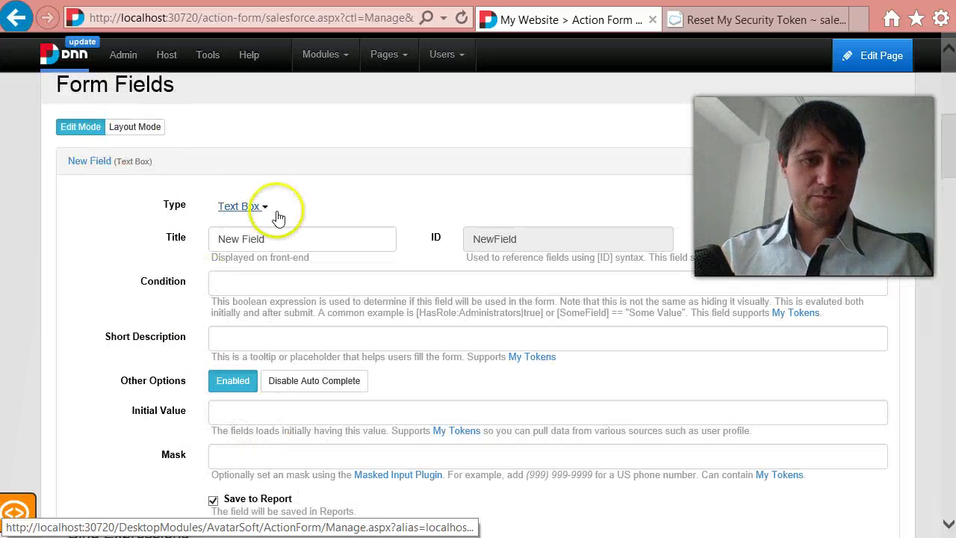
left_click(291, 236)
key("ctrl+a")
type("First Name")
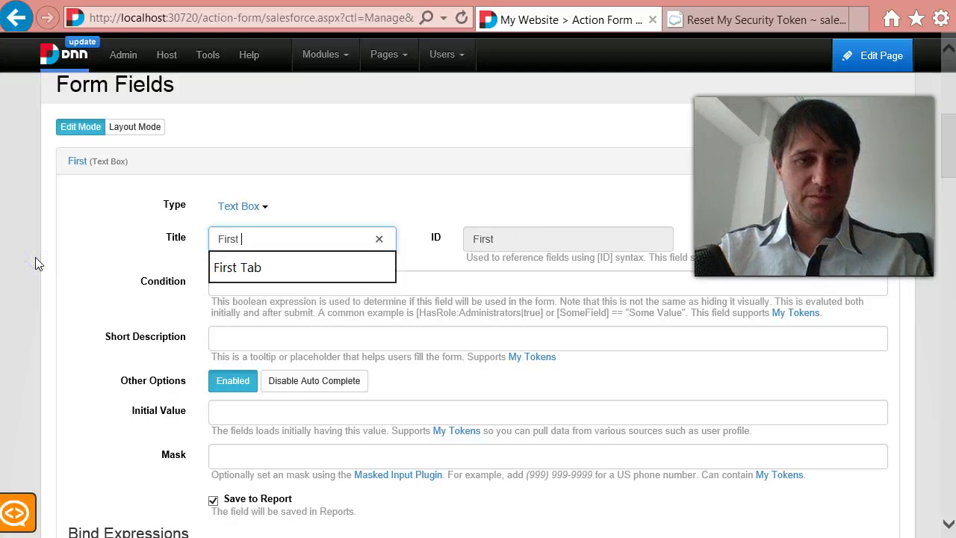
left_click(131, 160)
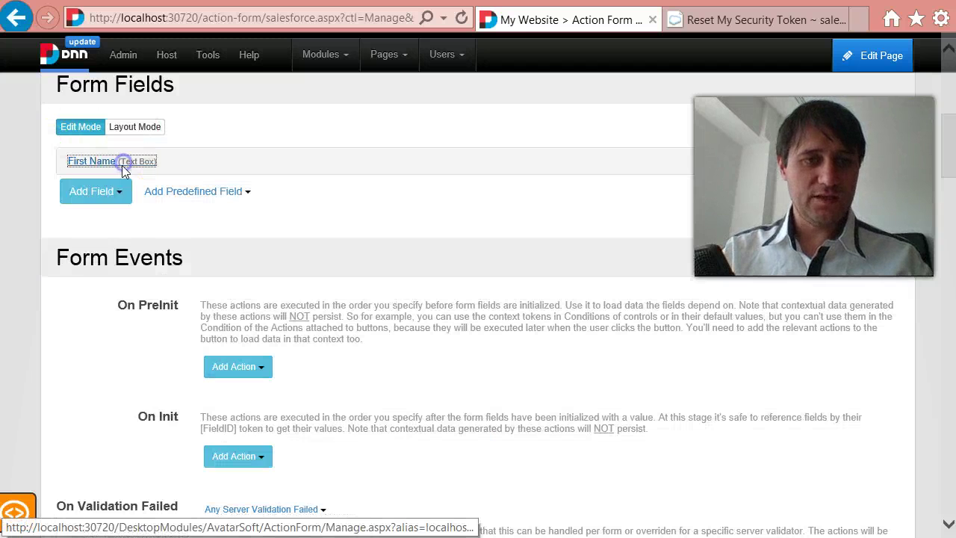
Add a second Text Box field titled 'Last Name'
left_click(118, 195)
mouse_move(125, 407)
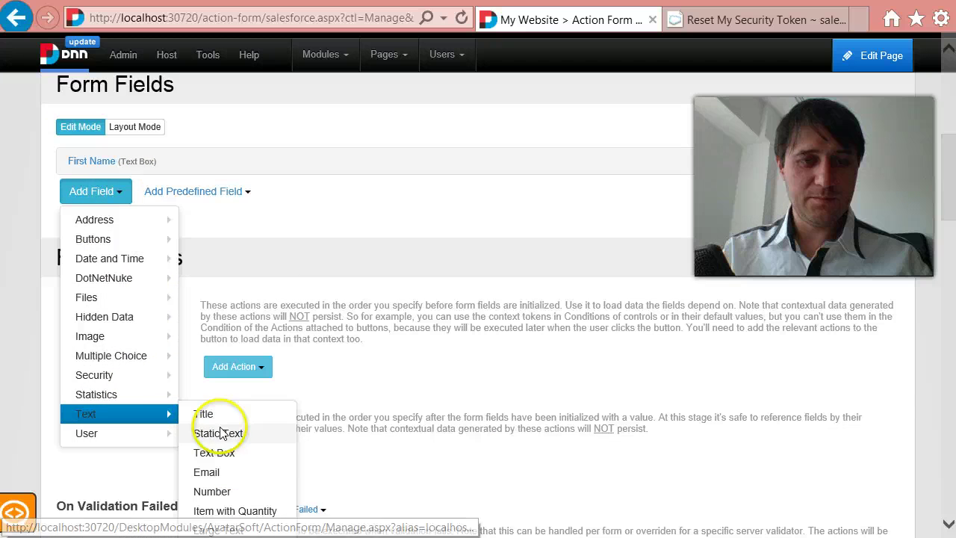
left_click(243, 451)
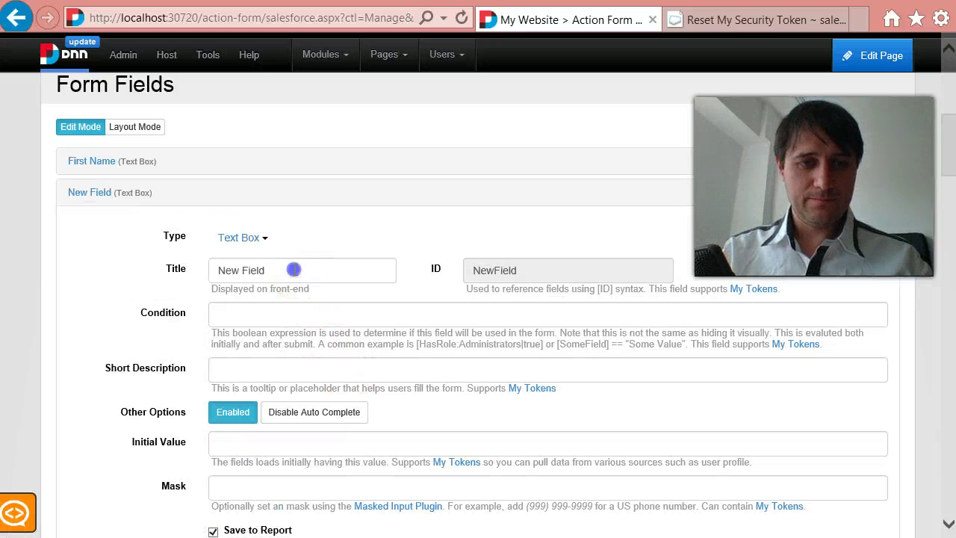
triple_click(293, 270)
type("last")
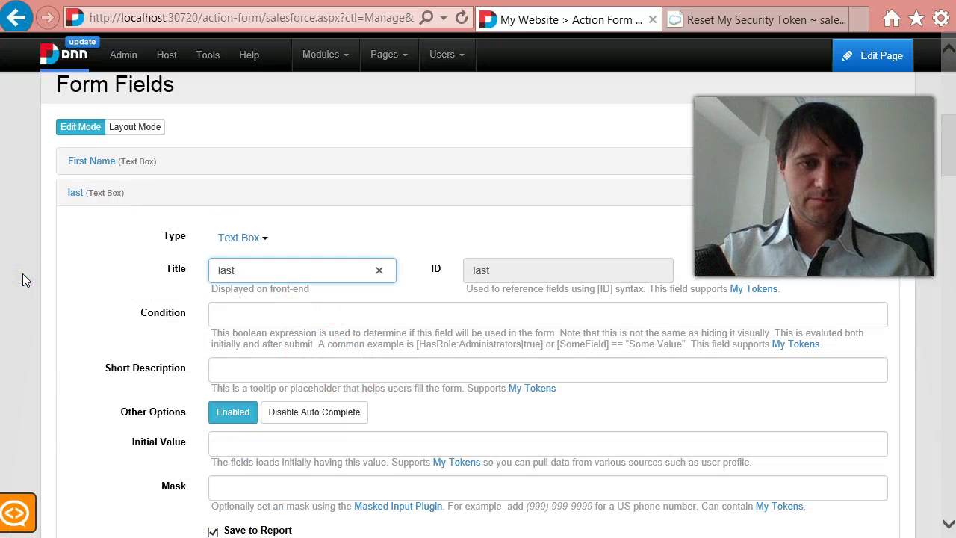
key("BackSpace")
key("BackSpace")
key("BackSpace")
key("BackSpace")
type("Last Name")
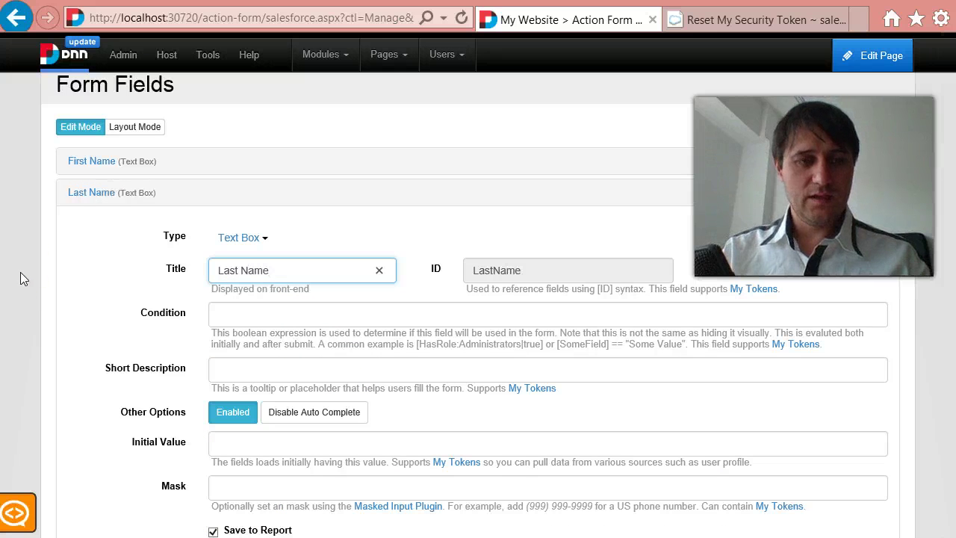
left_click(105, 194)
Add an Email field titled 'Email'
left_click(103, 228)
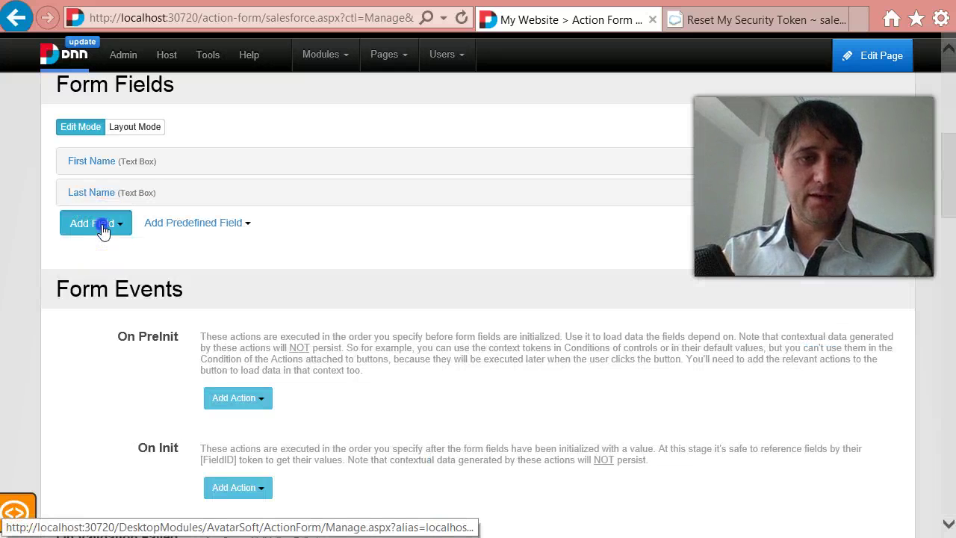
mouse_move(108, 444)
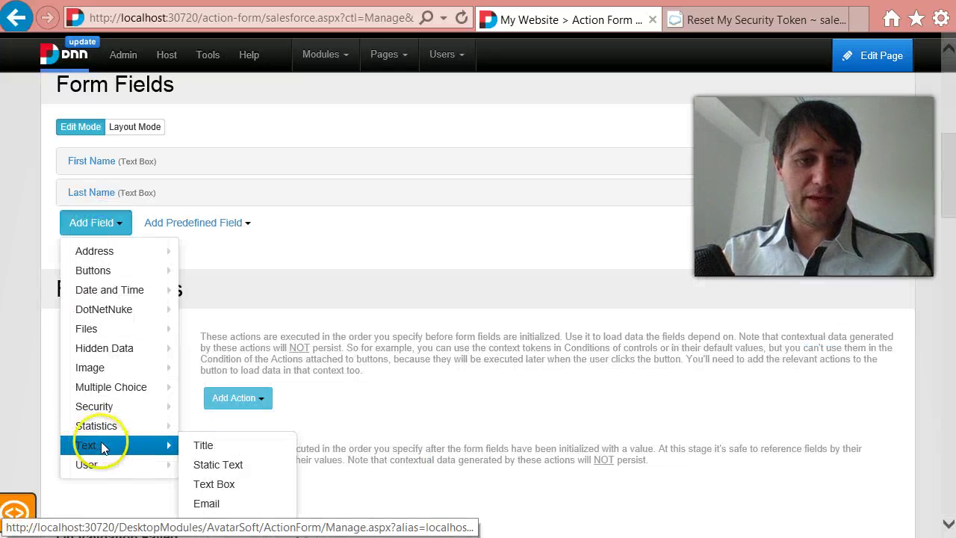
left_click(206, 503)
triple_click(284, 305)
type("Ema")
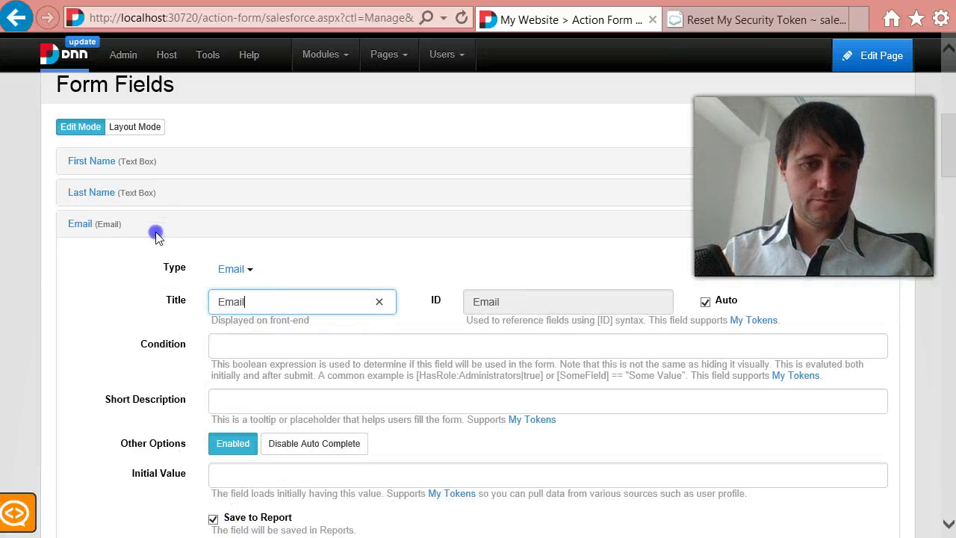
type("il")
Add a button field titled 'Download'
left_click(93, 225)
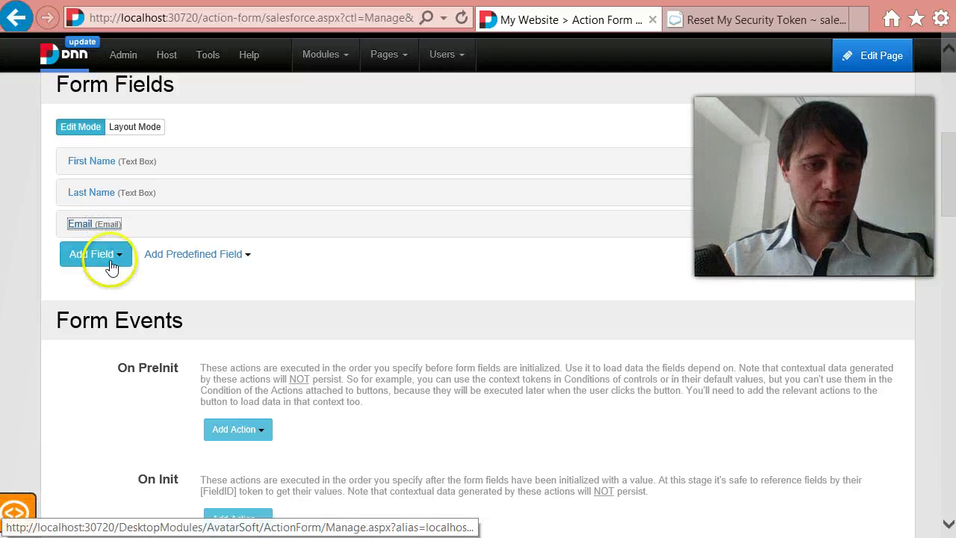
left_click(110, 253)
mouse_move(153, 302)
left_click(190, 297)
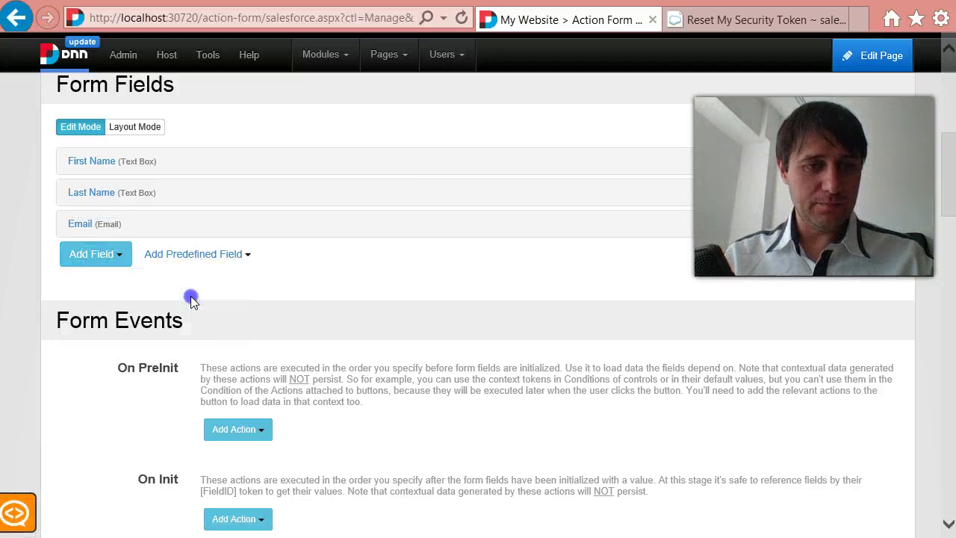
triple_click(306, 359)
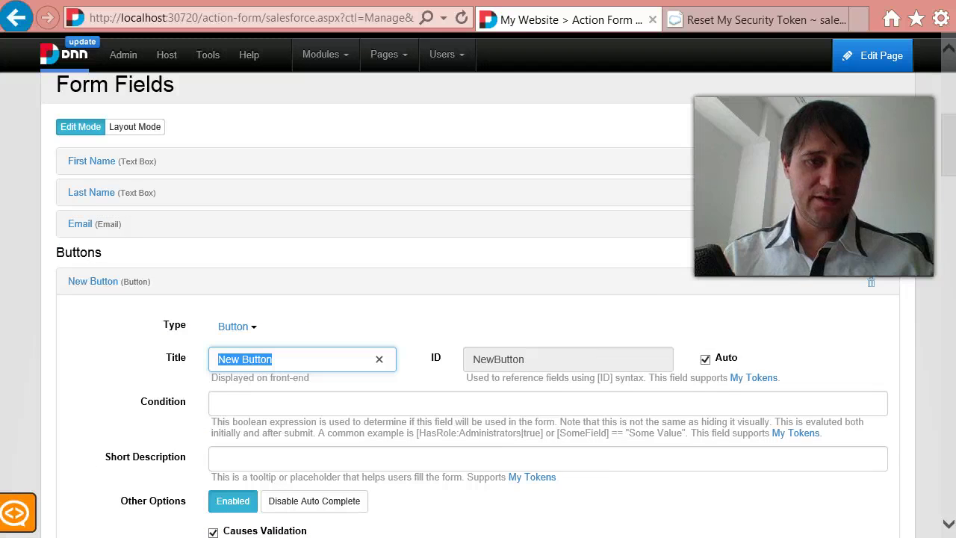
type("D")
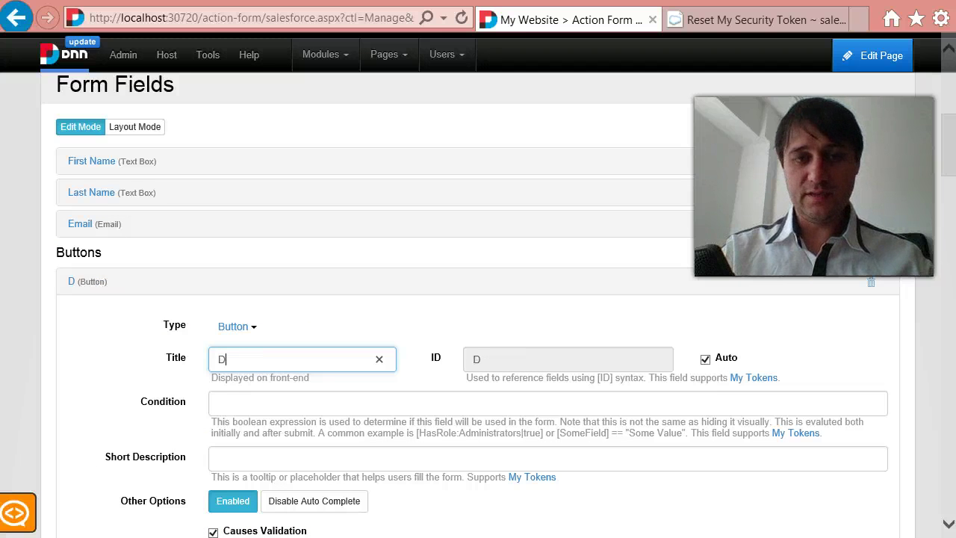
type("ownload")
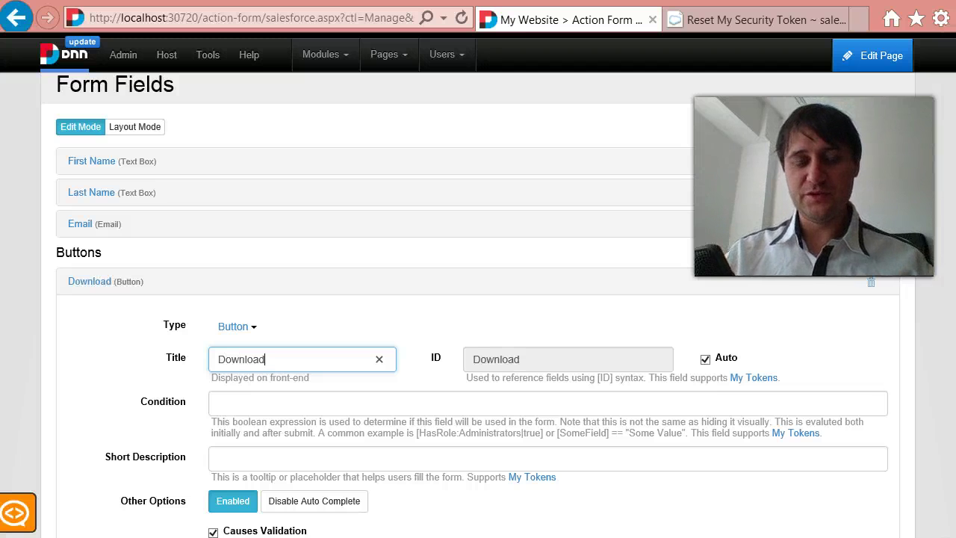
Open the On Click Handler's Add Action list at the Salesforce actions
scroll(81, 443, "down", 3)
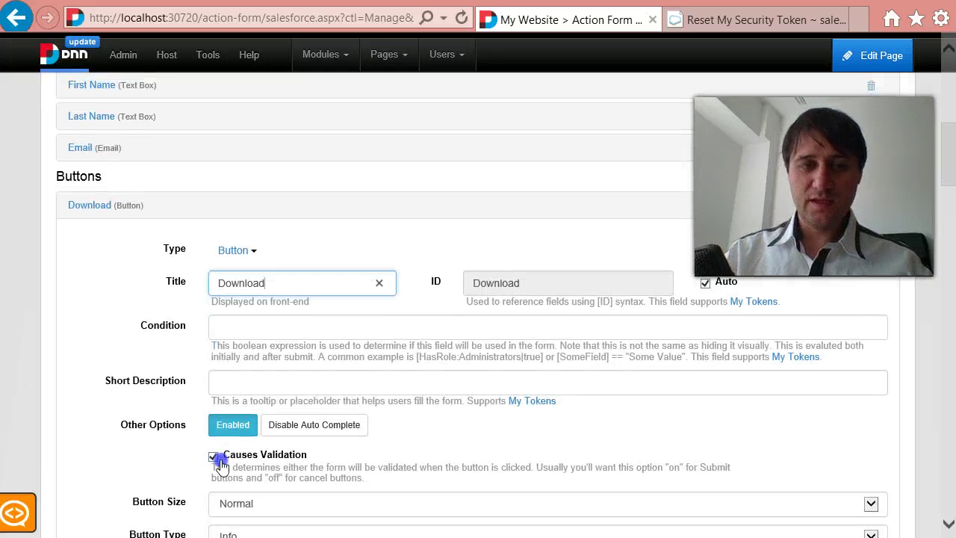
scroll(299, 397, "down", 4)
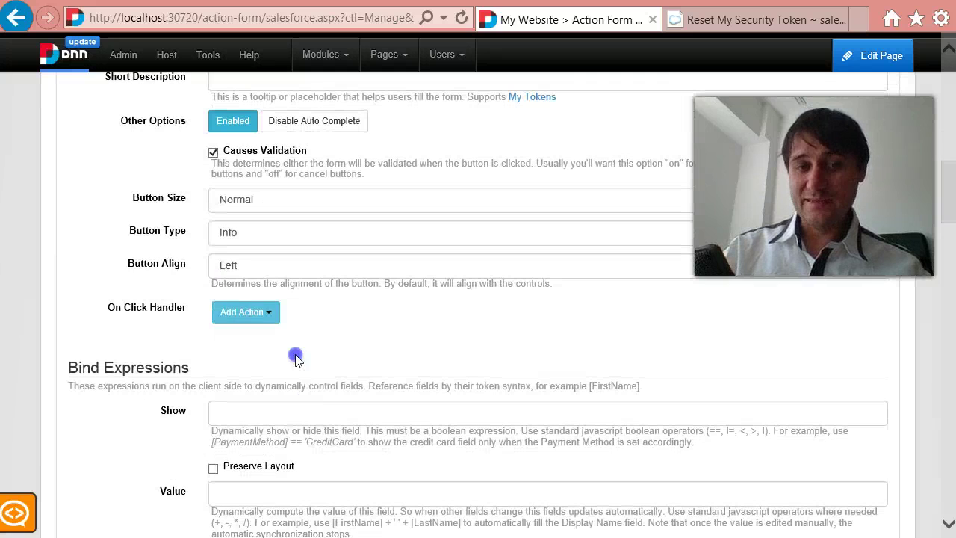
left_click(272, 321)
scroll(274, 333, "down", 3)
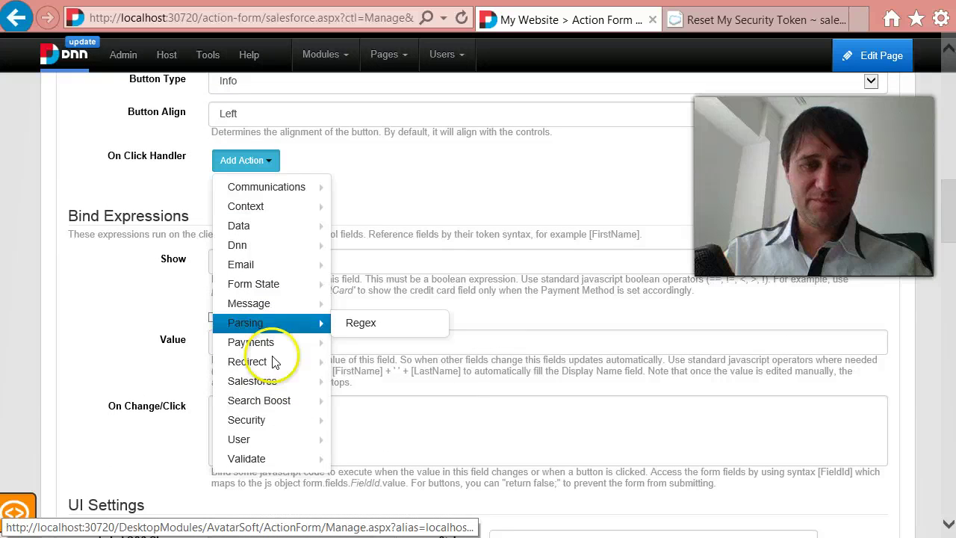
mouse_move(281, 225)
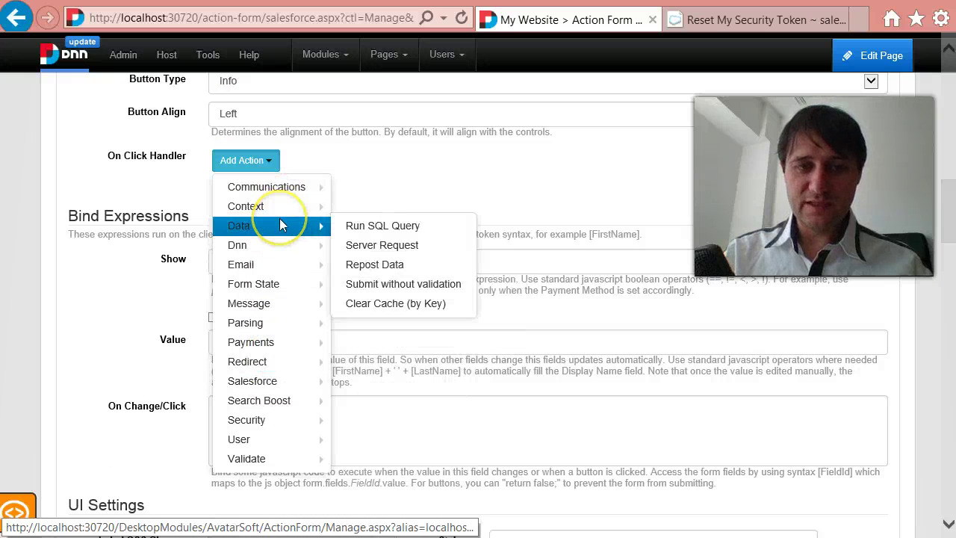
mouse_move(301, 377)
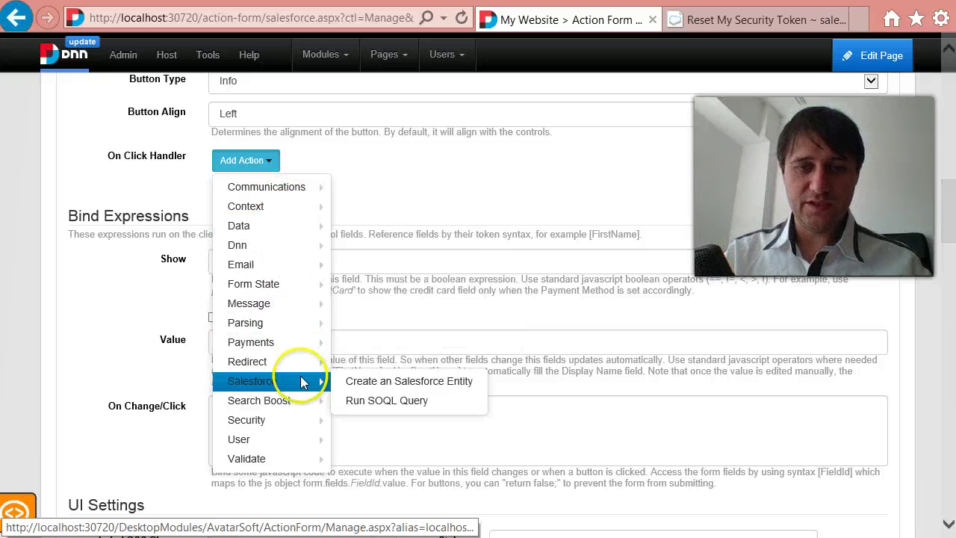
Add a Create an Salesforce Entity action with the Salesforce username, password and pasted security token
left_click(460, 385)
scroll(406, 272, "down", 1)
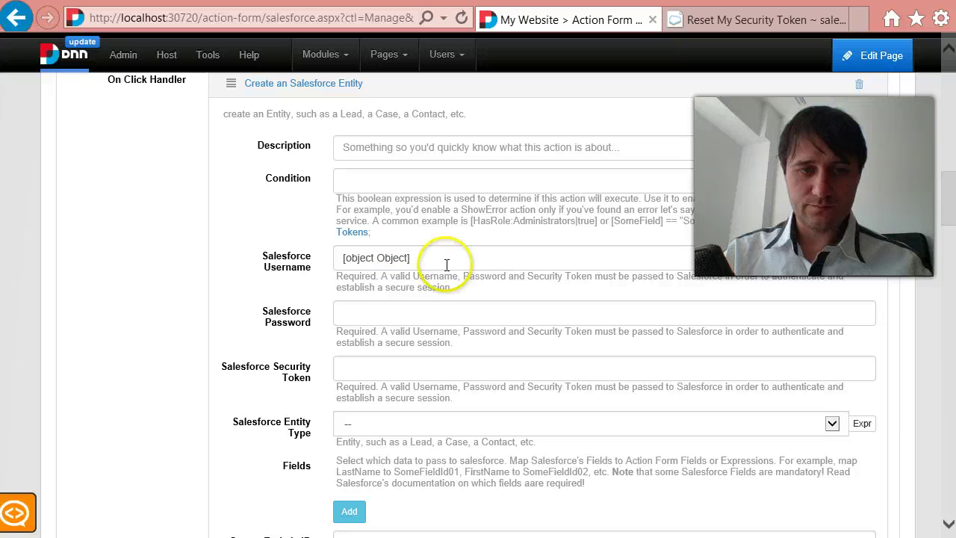
left_click(260, 259)
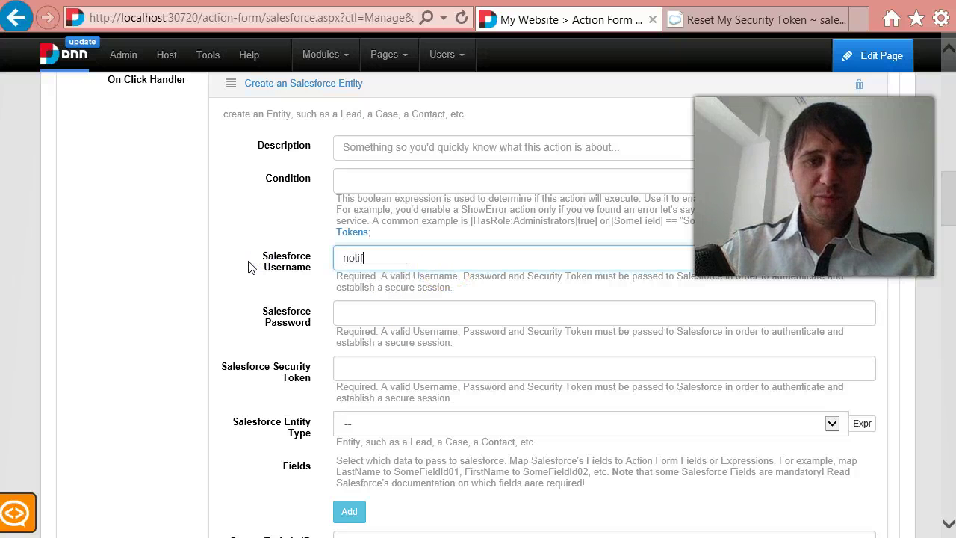
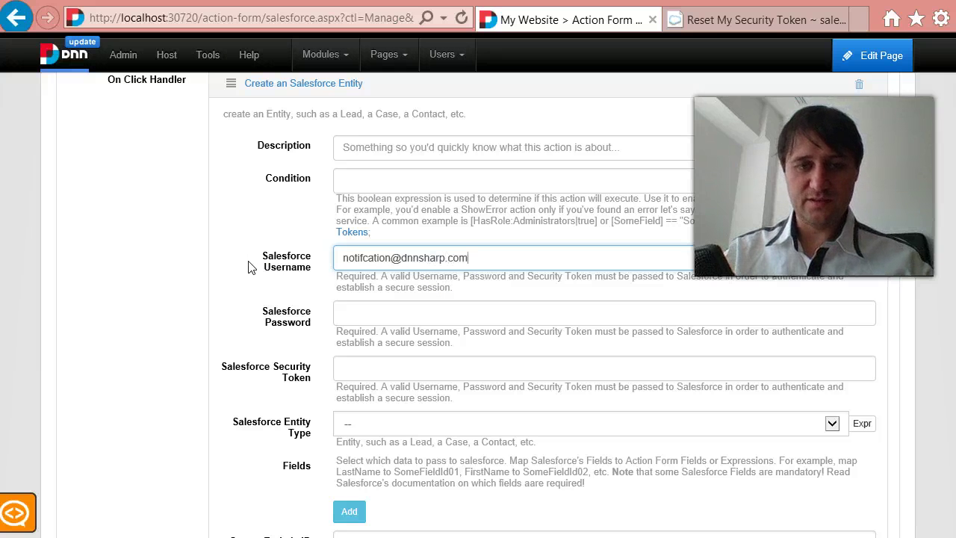
key("Tab")
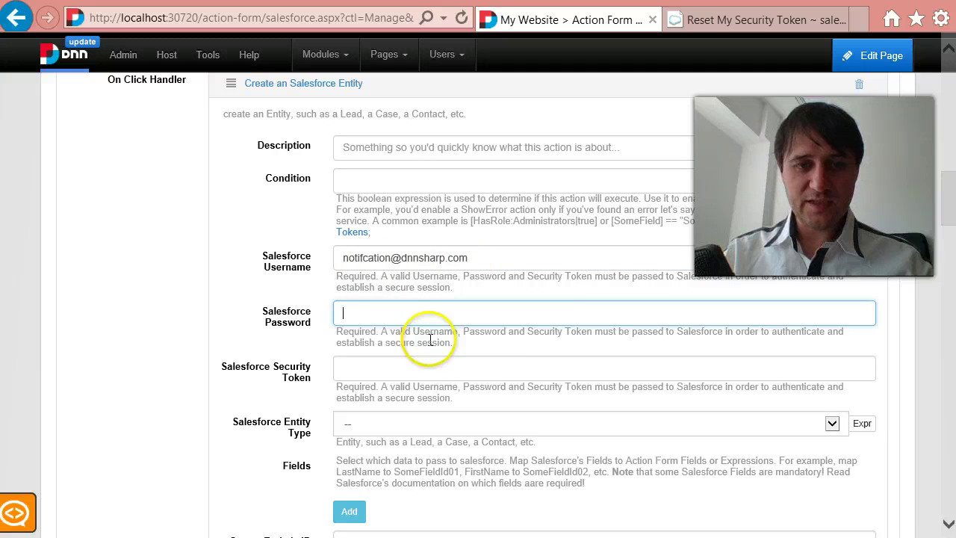
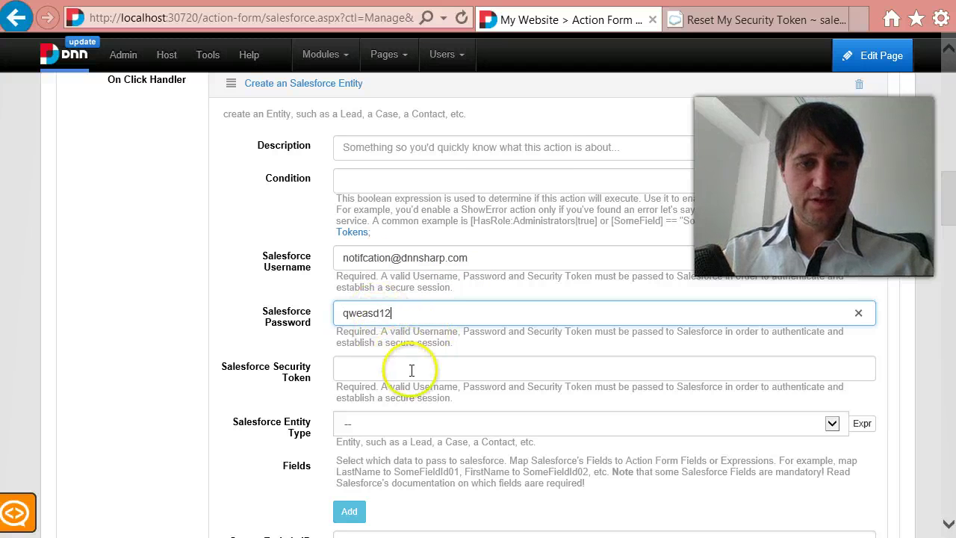
left_click(366, 371)
scroll(391, 331, "down", 3)
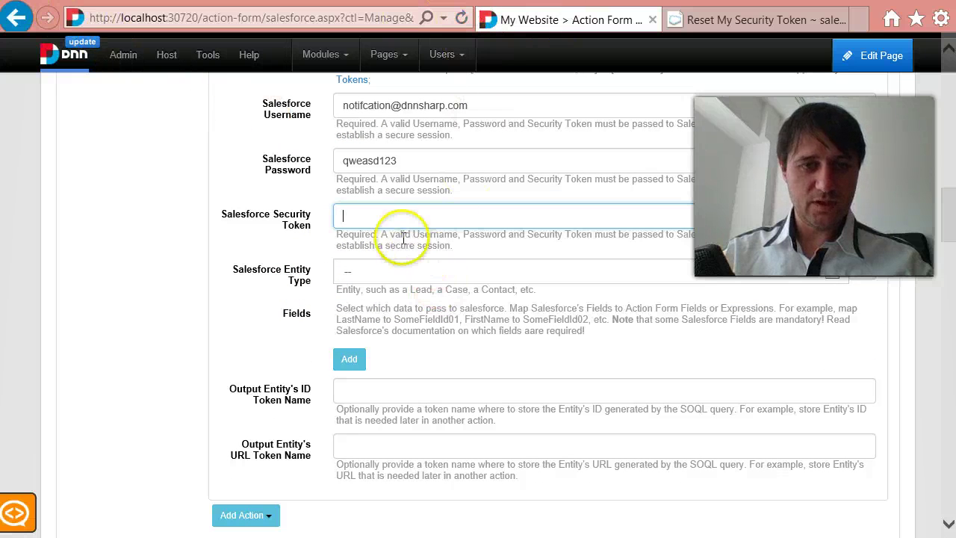
key("ctrl+v")
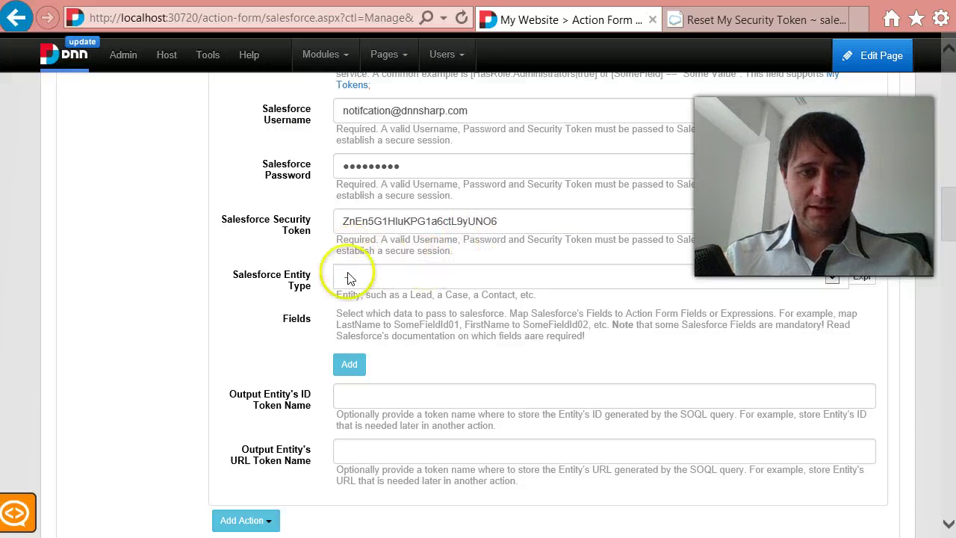
Switch Entity Type to an expression and enter [My:EntityType]
left_click(400, 279)
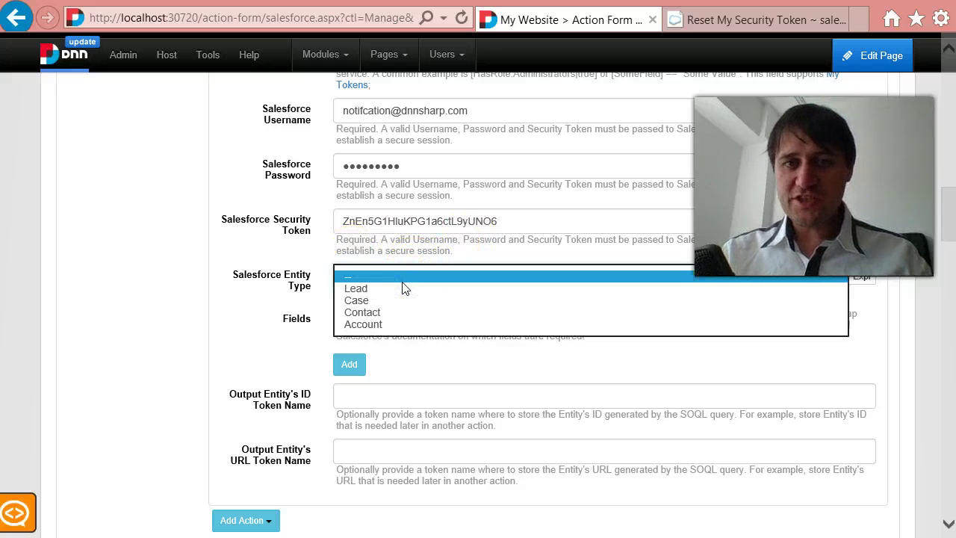
left_click(388, 283)
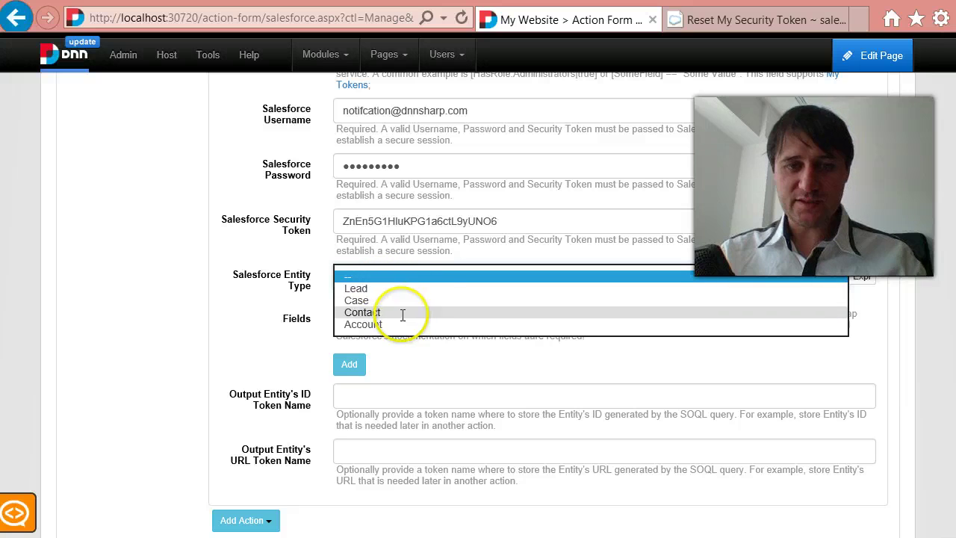
left_click(870, 277)
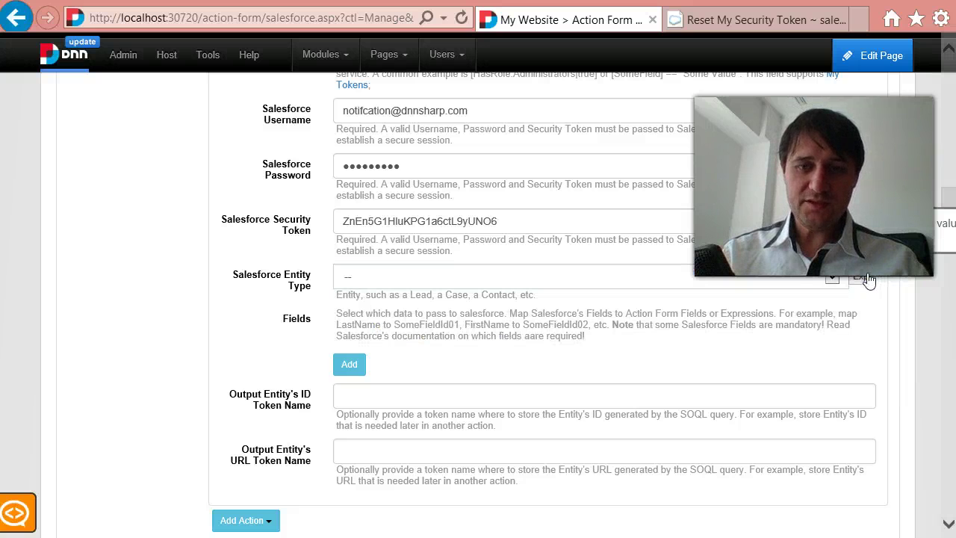
left_click(866, 278)
left_click(366, 276)
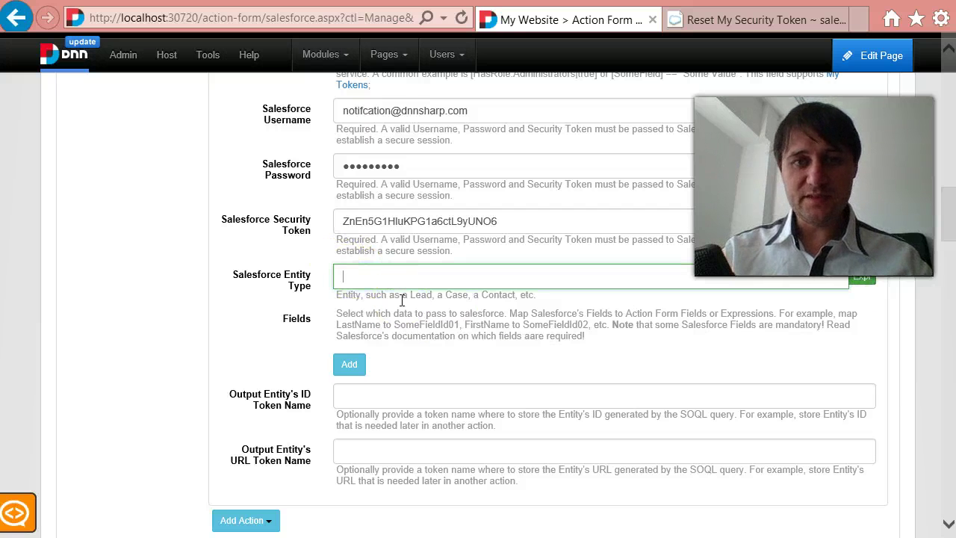
type("Case")
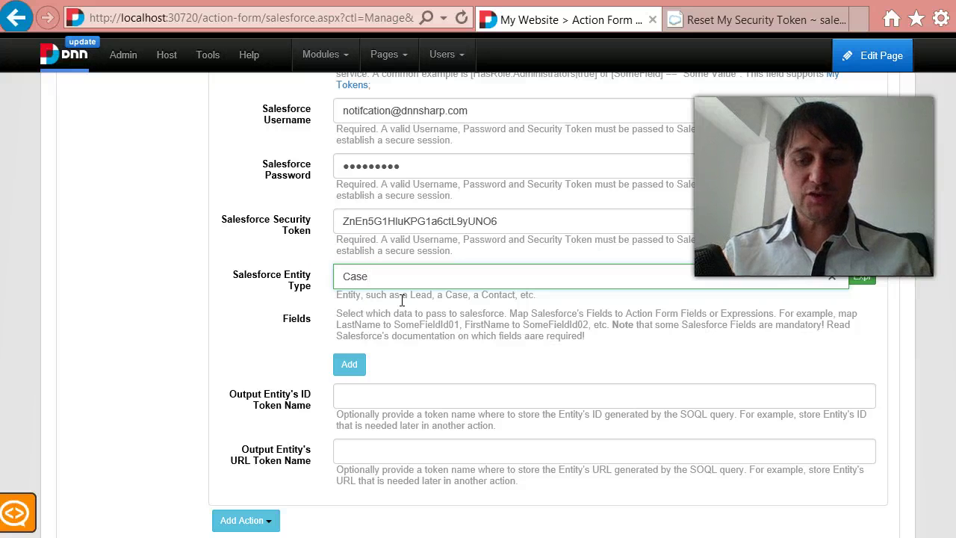
type("[")
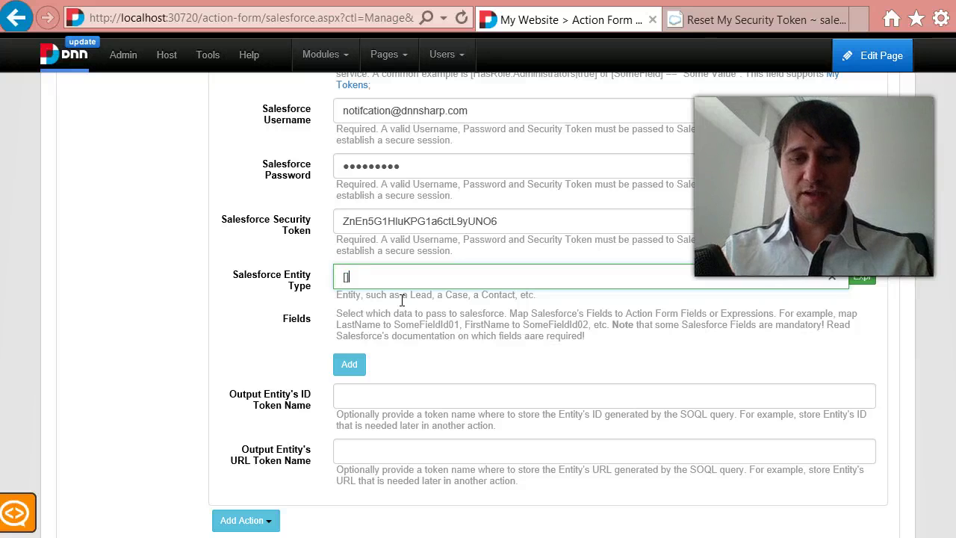
type("My")
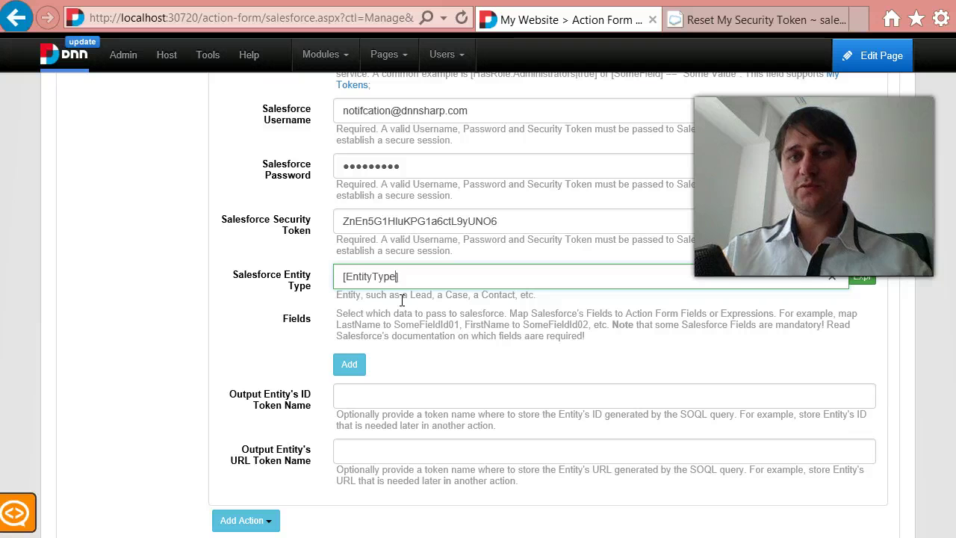
left_click(464, 273)
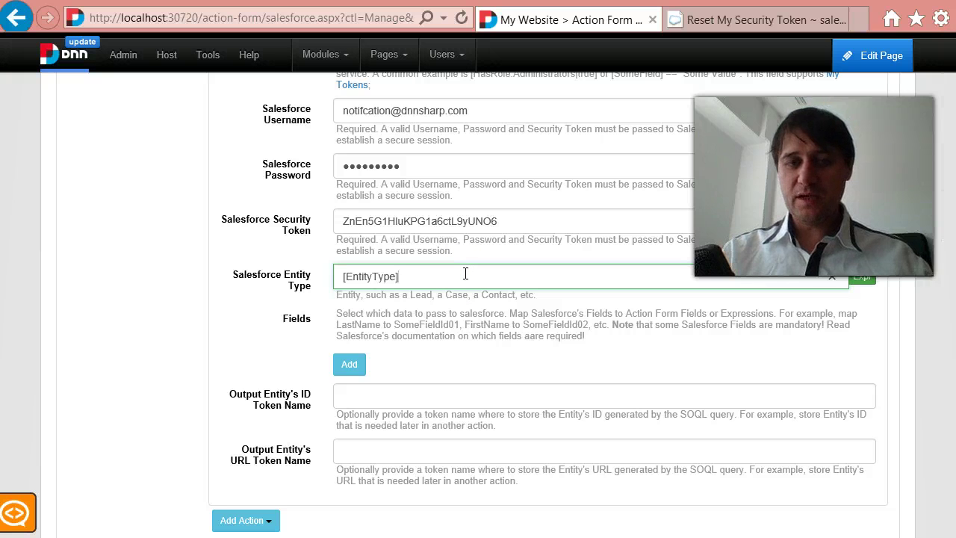
left_click(404, 280)
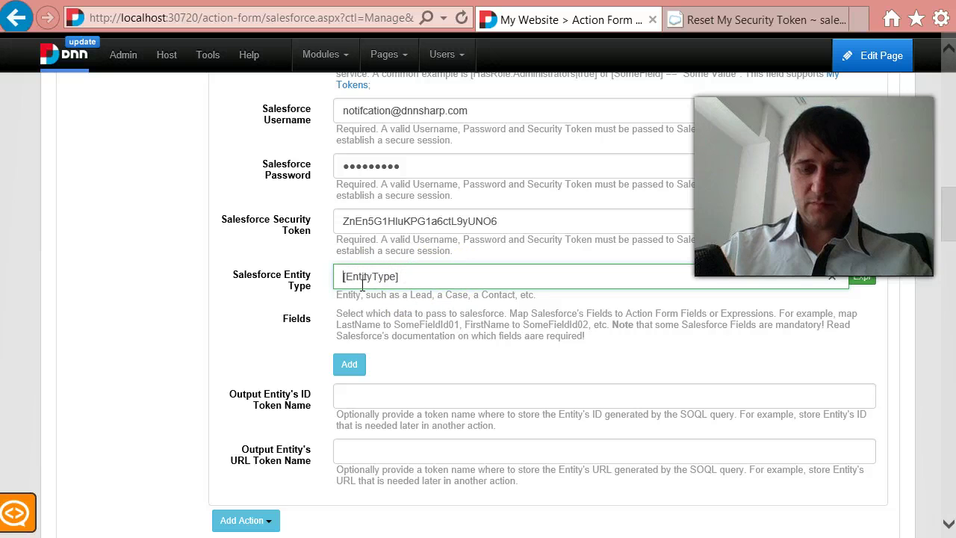
type("My:")
key("Home")
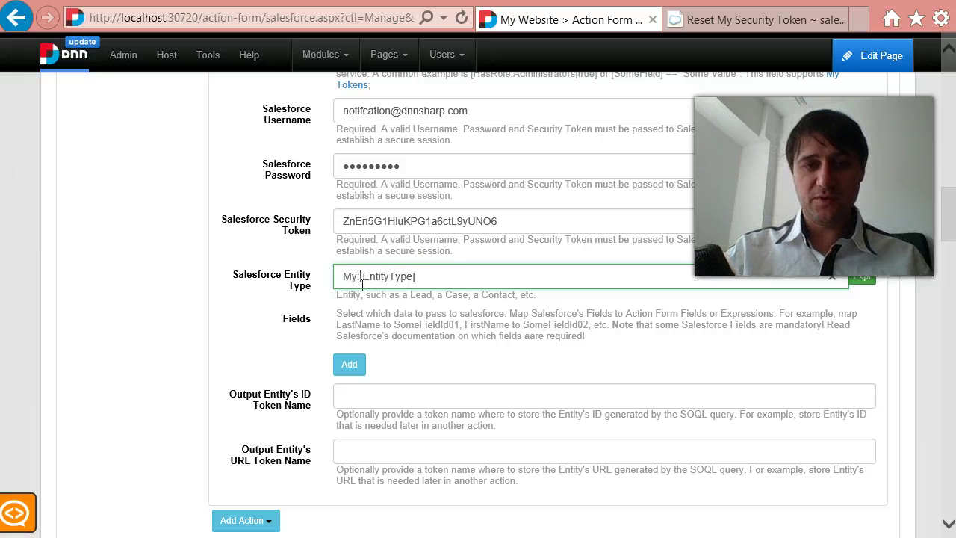
type("[")
key("Right")
key("Right")
key("Right")
key("Right")
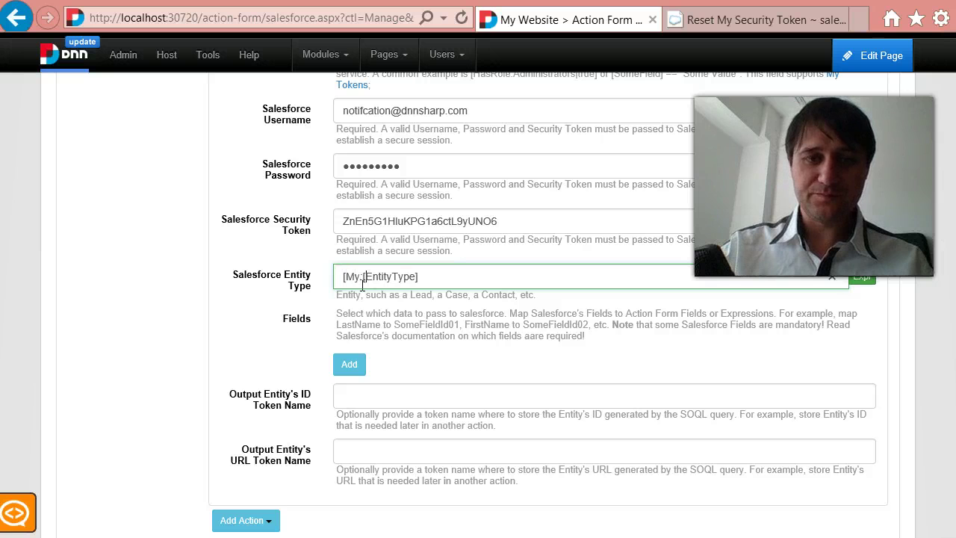
key("BackSpace")
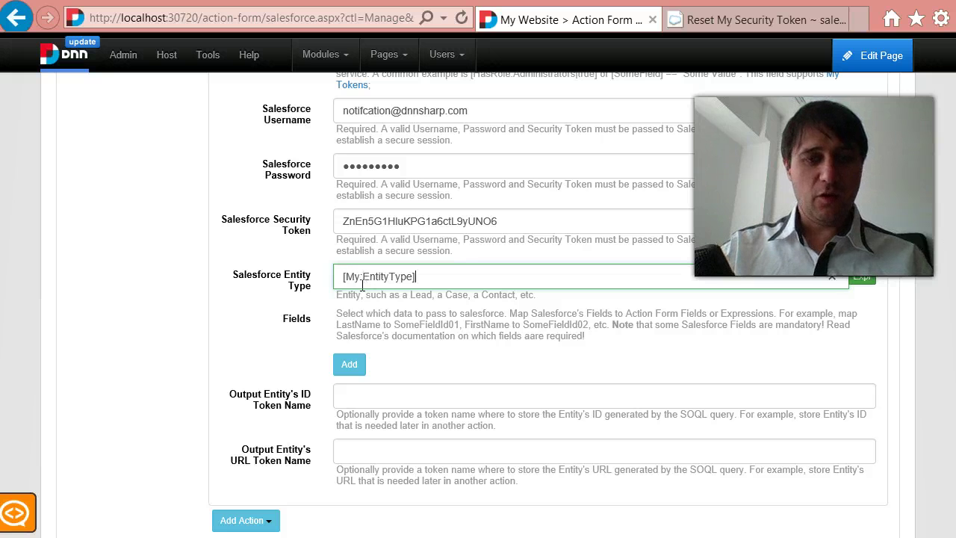
key("End")
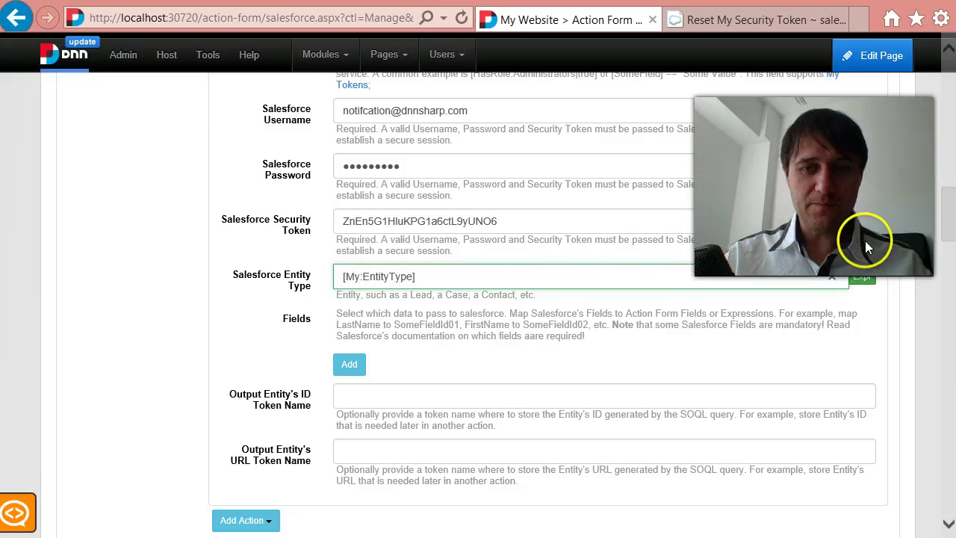
Switch Entity Type back to a fixed choice and select Lead
left_click(860, 278)
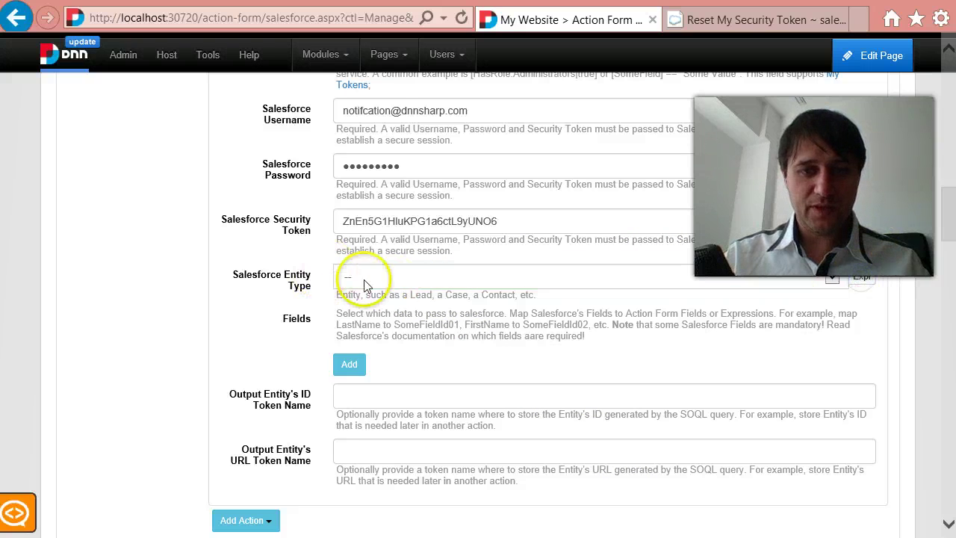
left_click(382, 282)
left_click(377, 290)
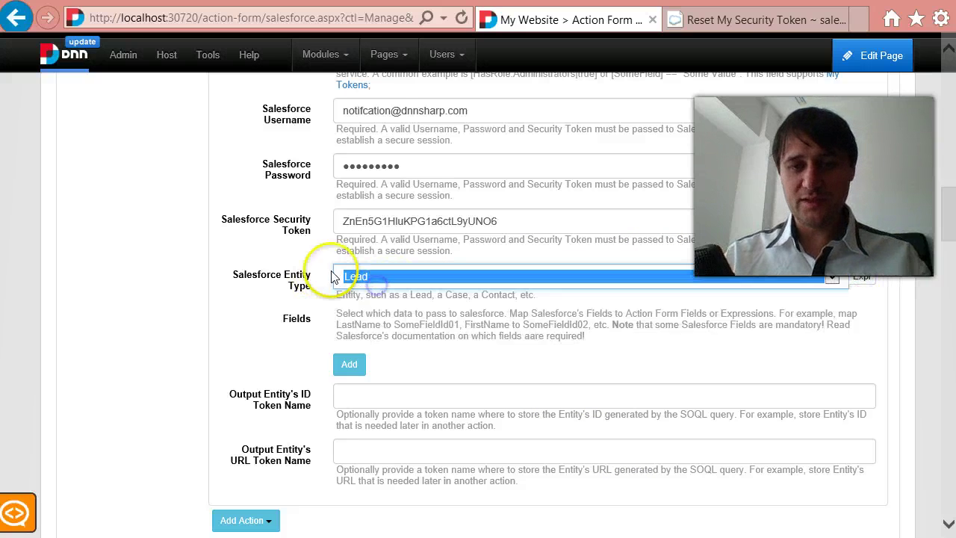
scroll(380, 380, "down", 1)
Add mapping rows for the Salesforce fields FirstName and LastName
left_click(349, 289)
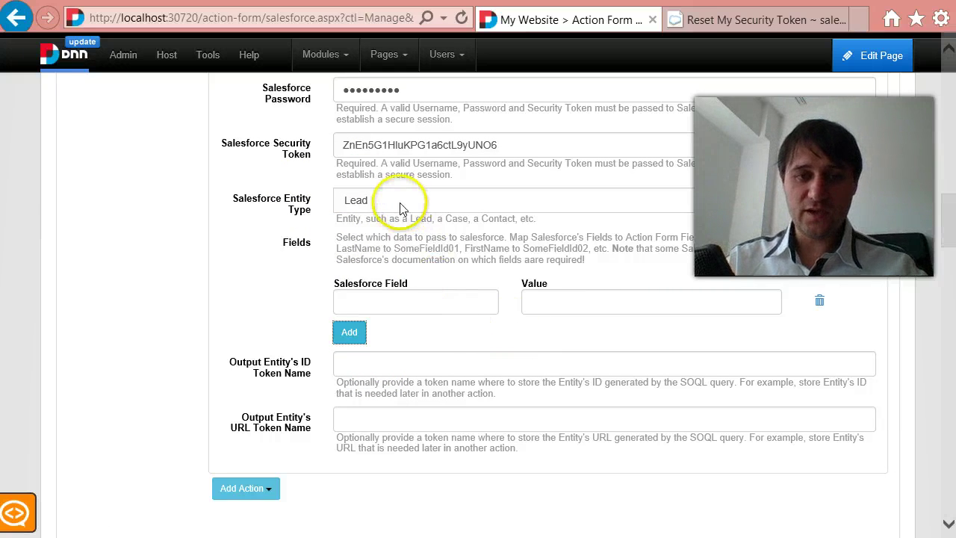
left_click(391, 299)
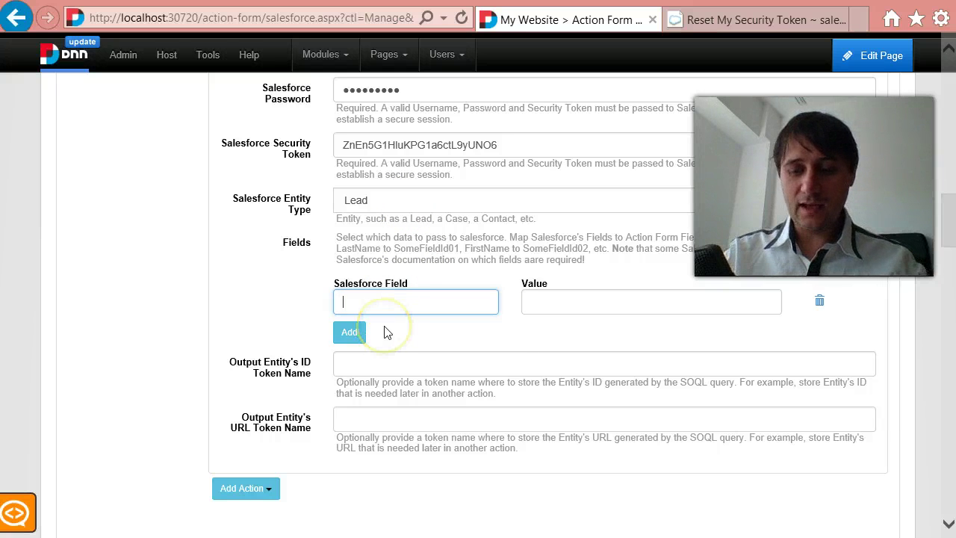
type("First")
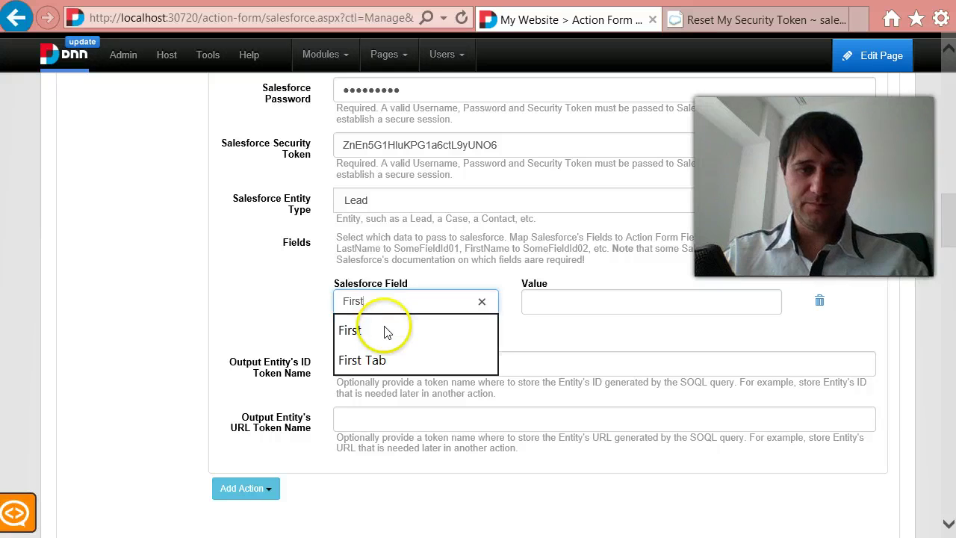
left_click(386, 331)
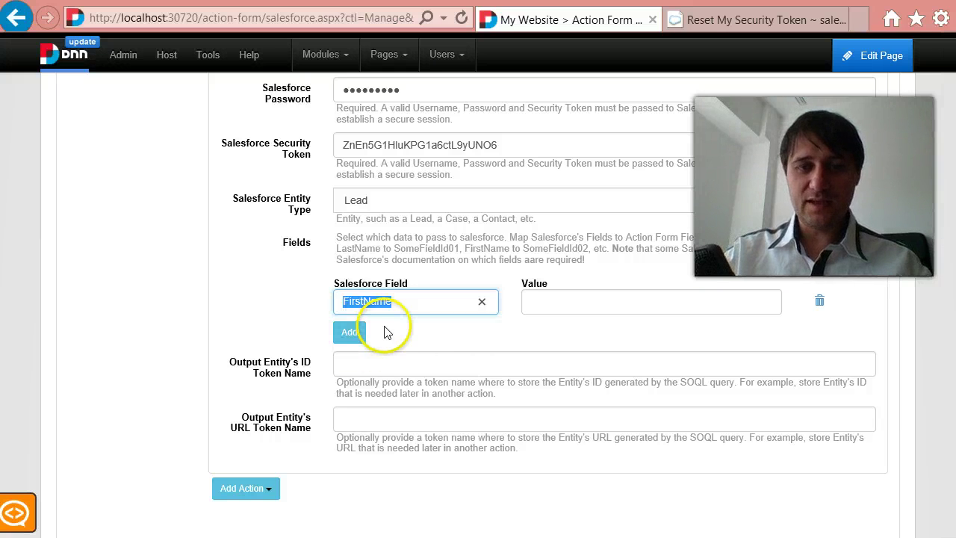
key("Tab")
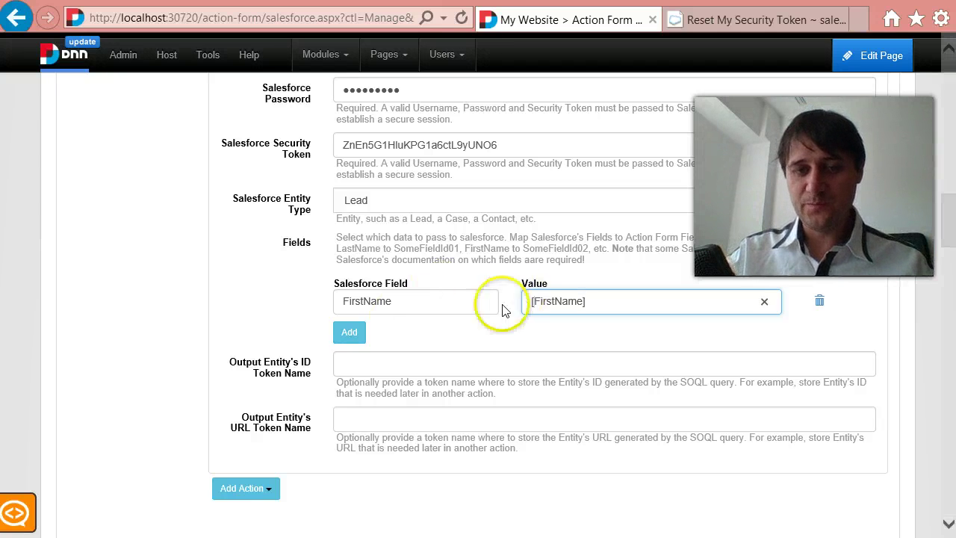
left_click(349, 332)
left_click(381, 333)
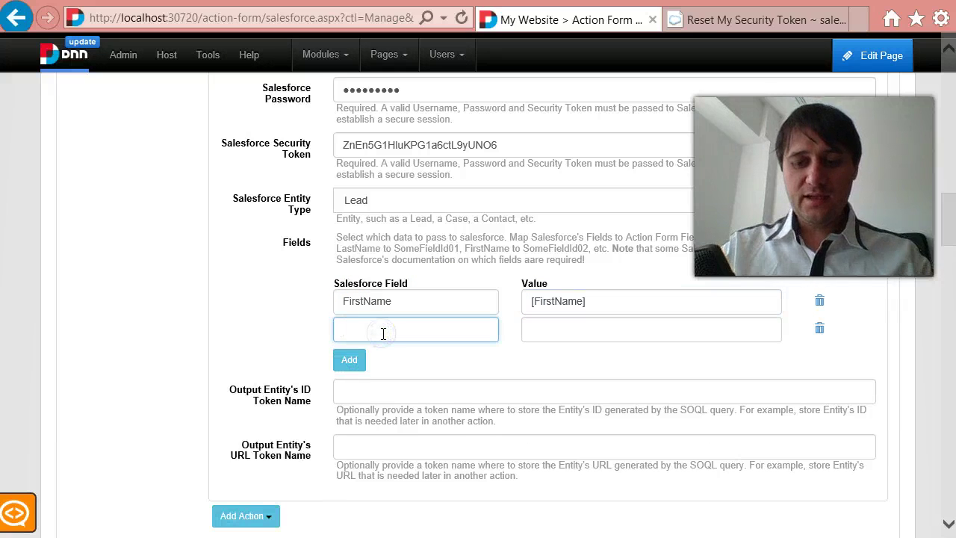
type("LastName")
key("Tab")
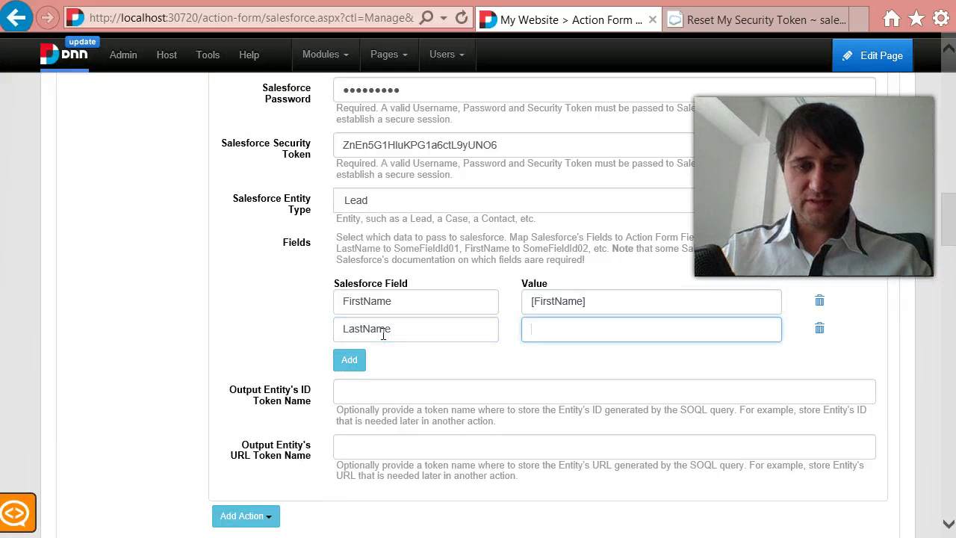
key("shift+Tab")
key("Tab")
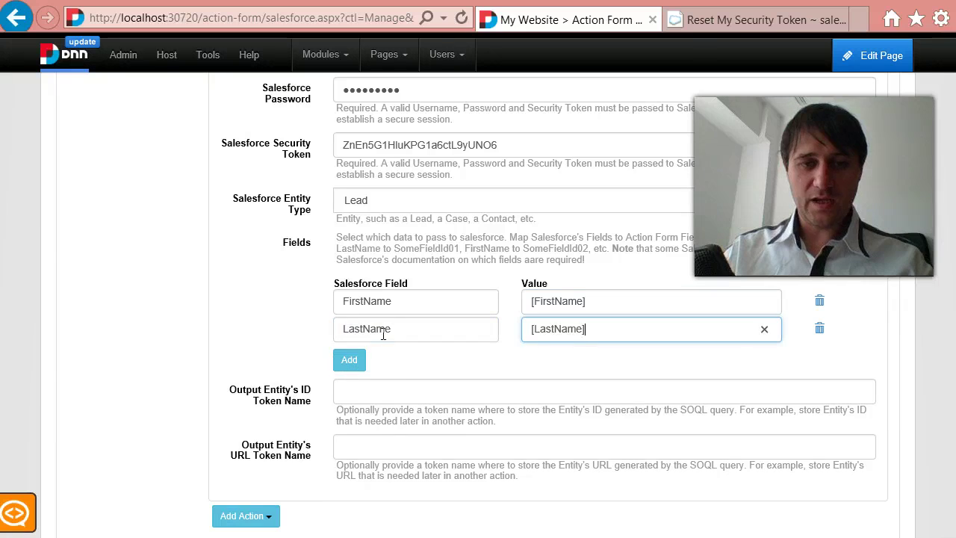
Add mapping rows for Email and Company, with Company set to DNN Sharp
left_click(349, 361)
left_click(381, 348)
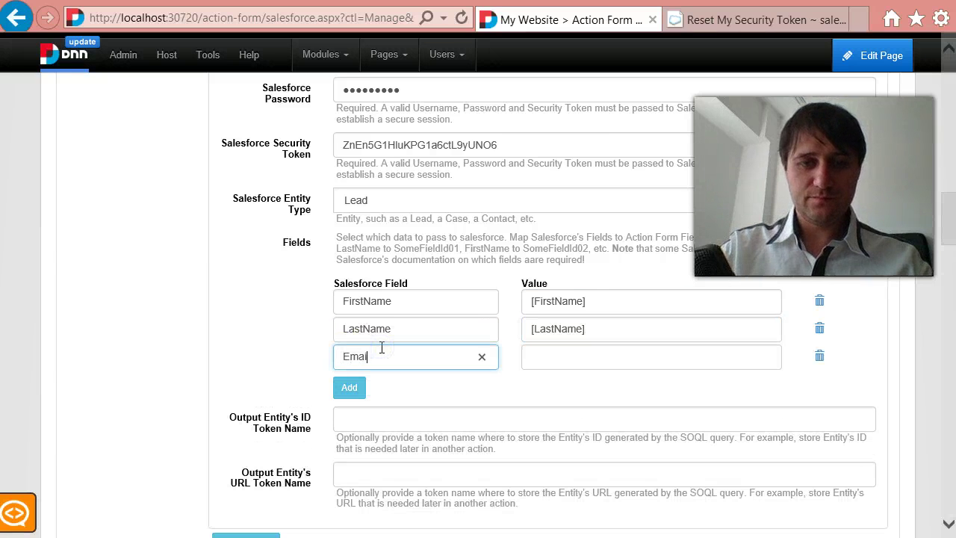
type("Email")
key("Tab")
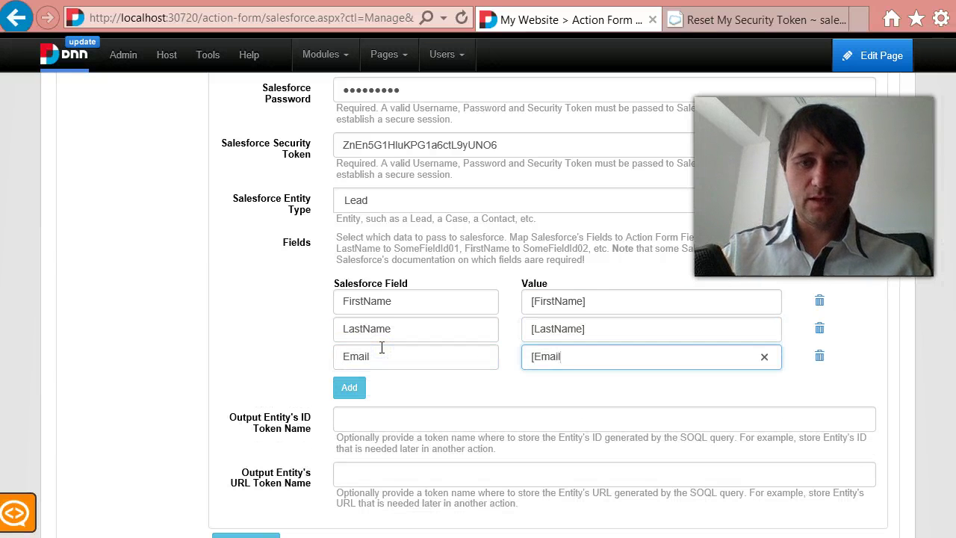
left_click(350, 387)
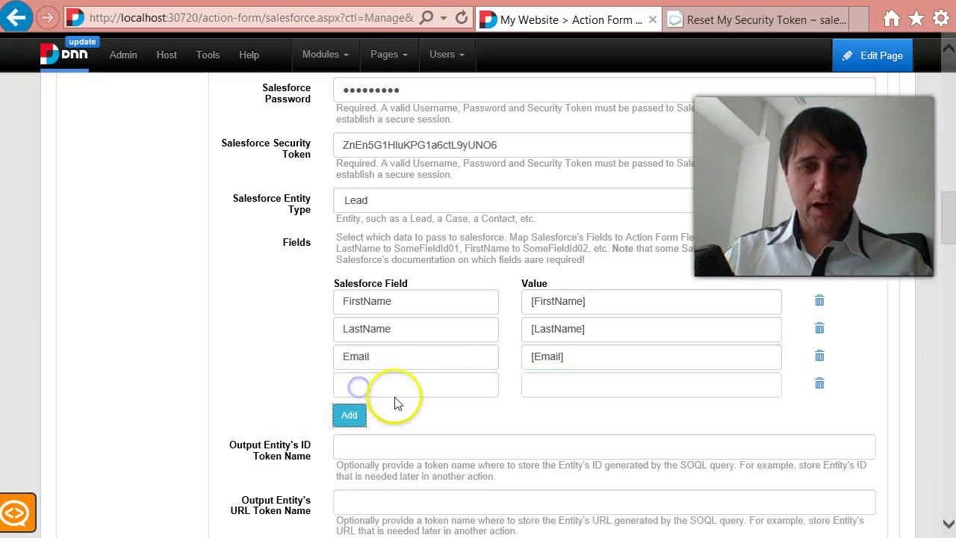
left_click(390, 393)
type("Com")
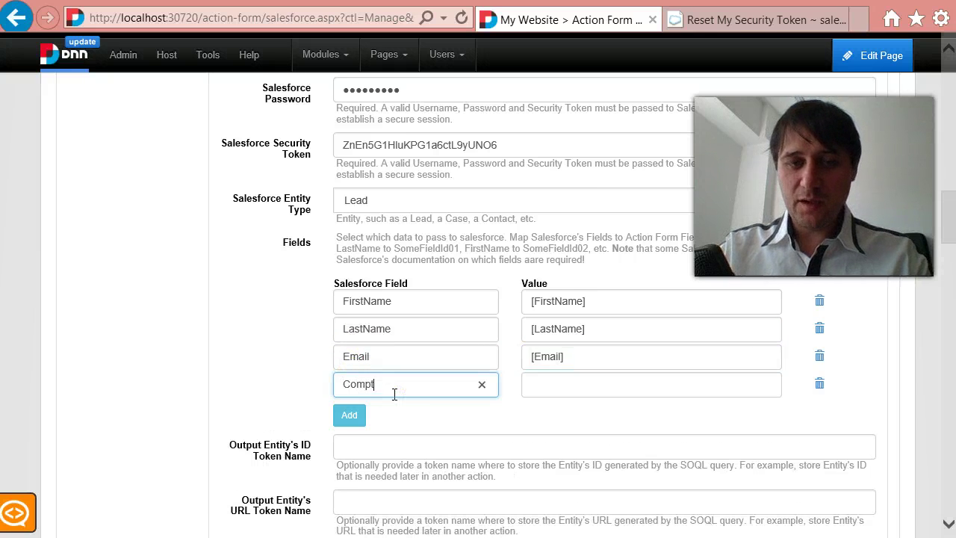
type("pa")
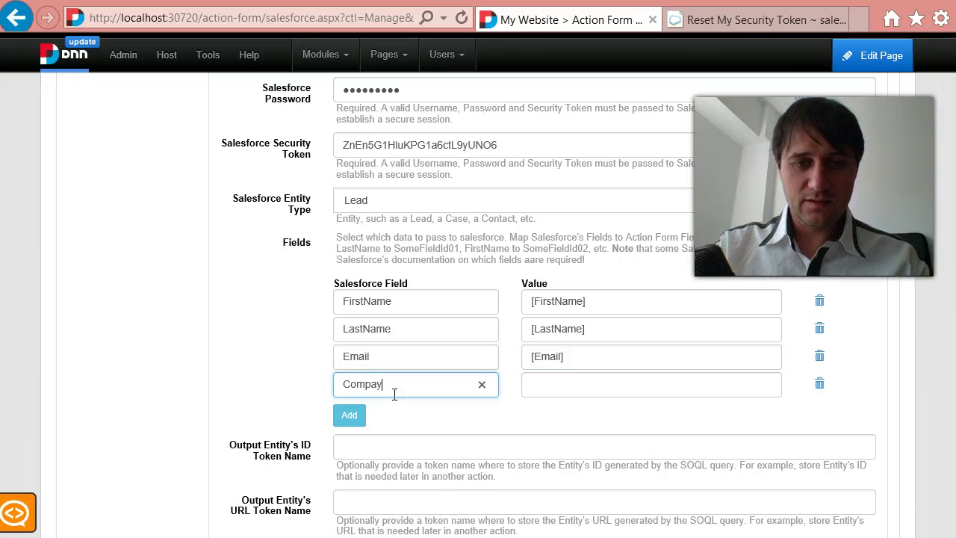
type("ny")
key("Tab")
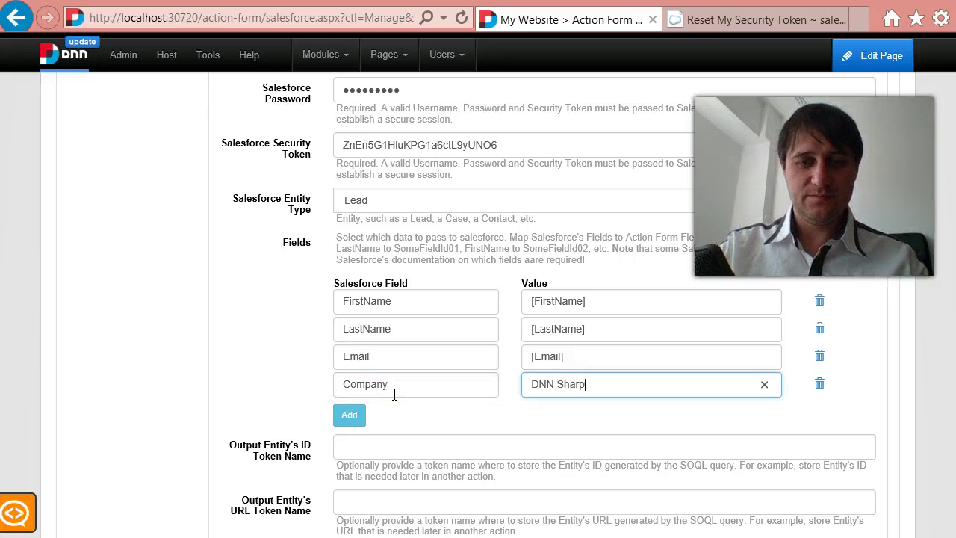
Set the Output Entity ID Token Name to LeadId
scroll(418, 377, "down", 1)
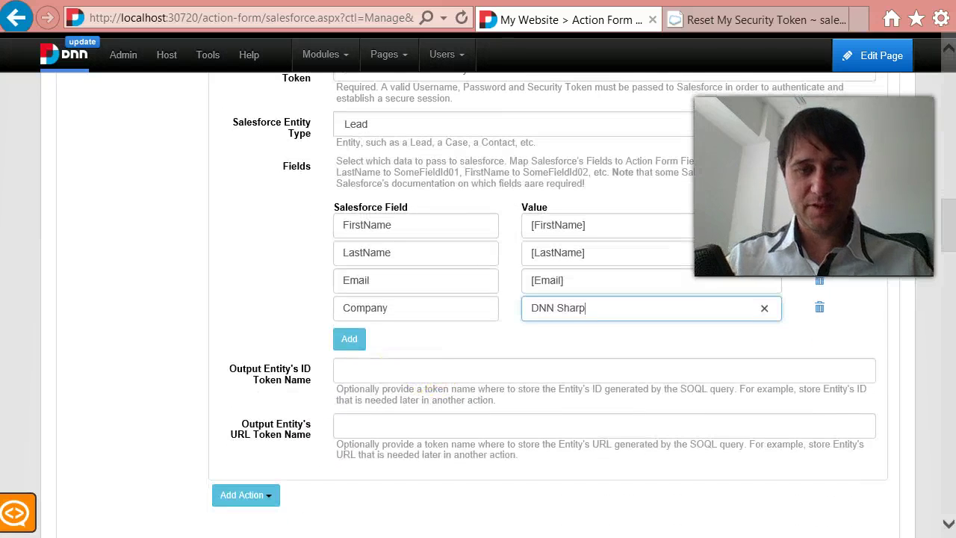
left_click(309, 371)
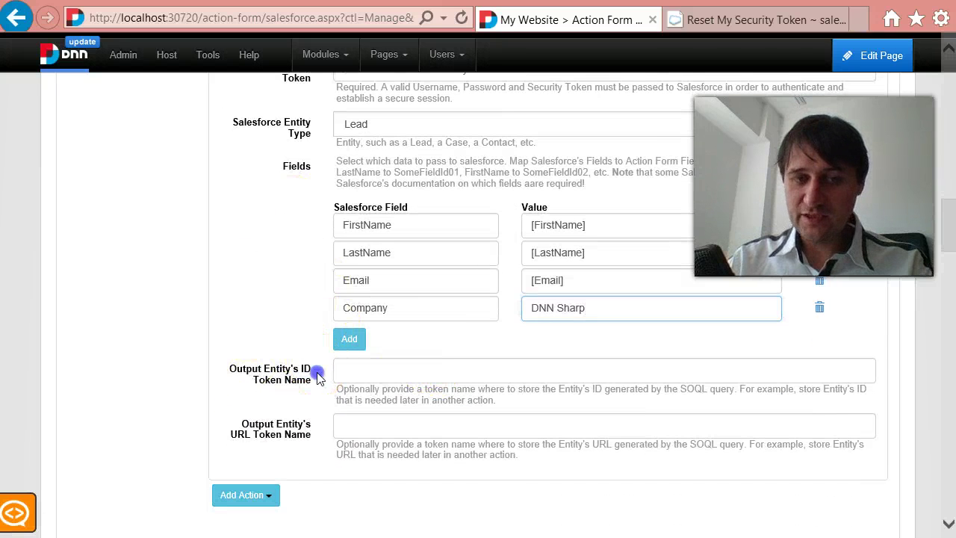
left_click(357, 381)
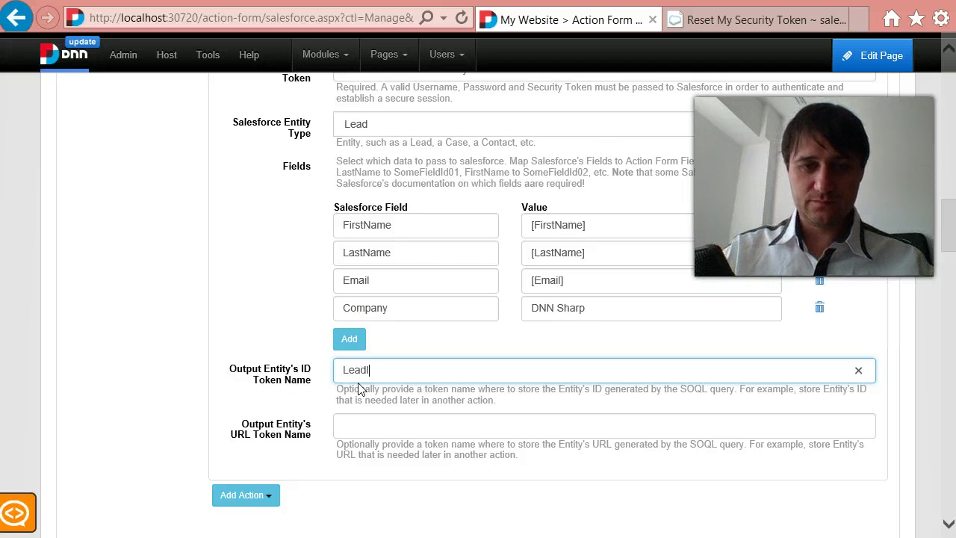
scroll(358, 387, "up", 1)
scroll(336, 388, "down", 2)
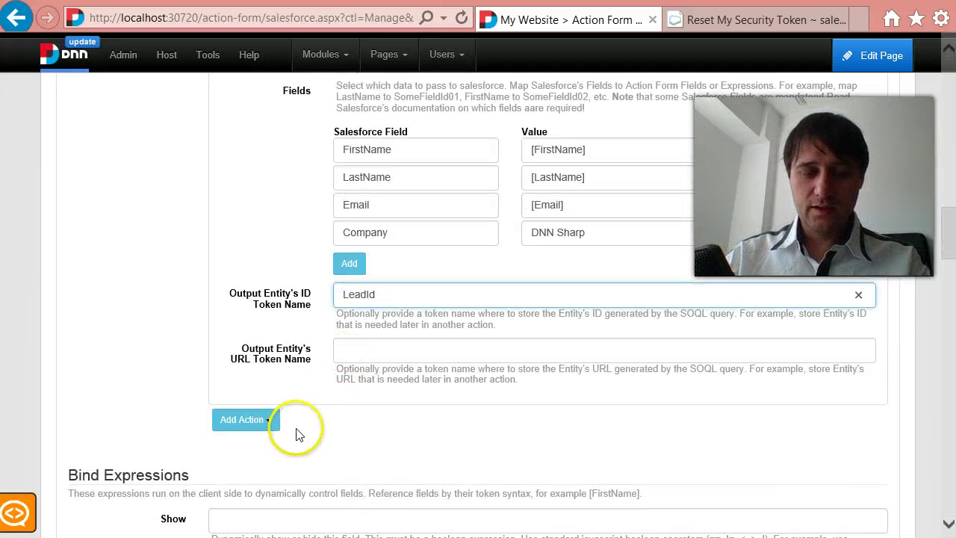
left_click(388, 346)
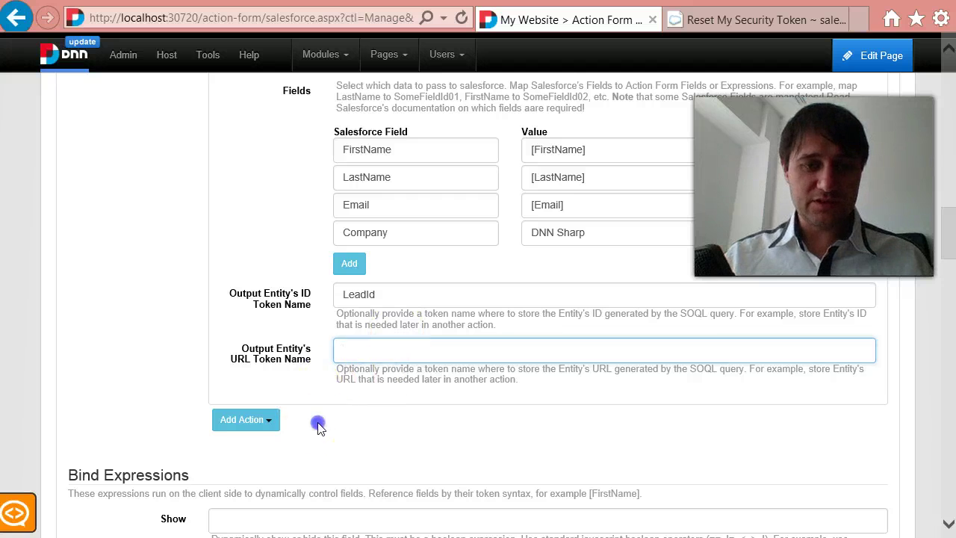
Add a Send File for Download action to the button's click handler
left_click(257, 423)
scroll(260, 426, "down", 3)
mouse_move(284, 433)
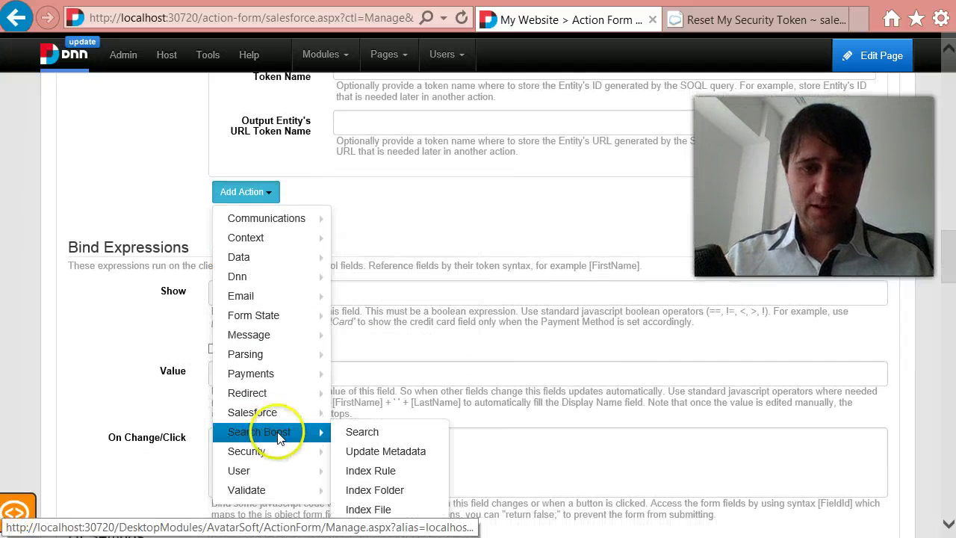
mouse_move(288, 393)
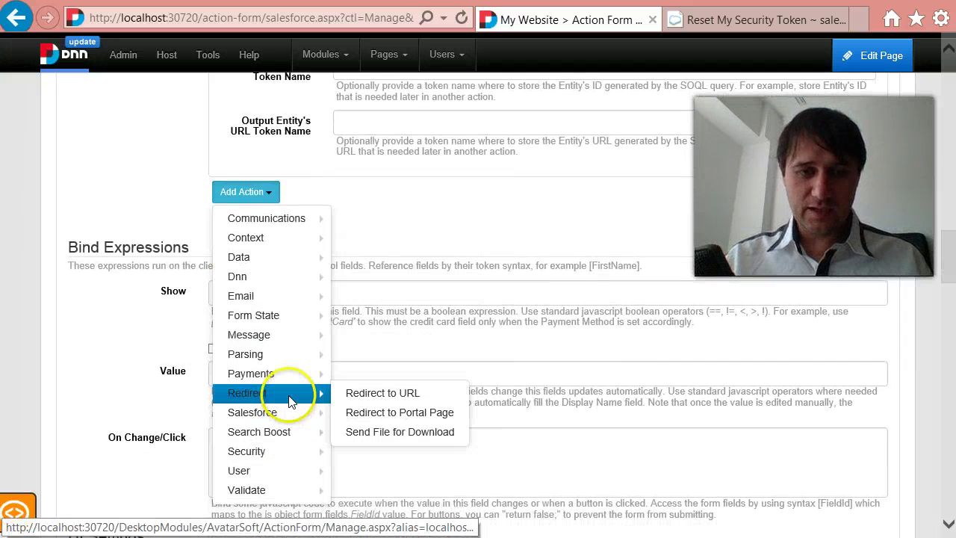
left_click(395, 431)
Pick 'An Taisce objections to EPA decision - Copy (2).pdf' from documents and confirm it
left_click(368, 358)
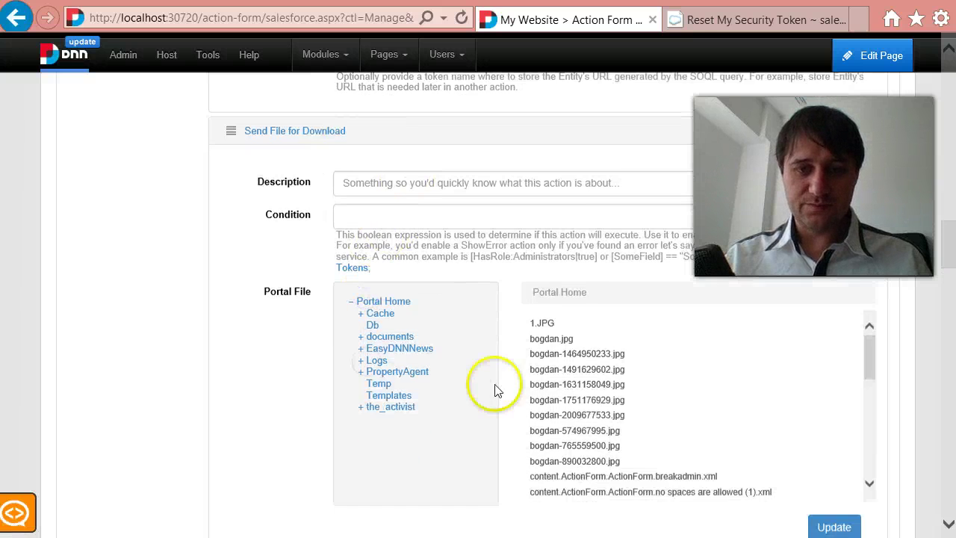
scroll(486, 391, "down", 2)
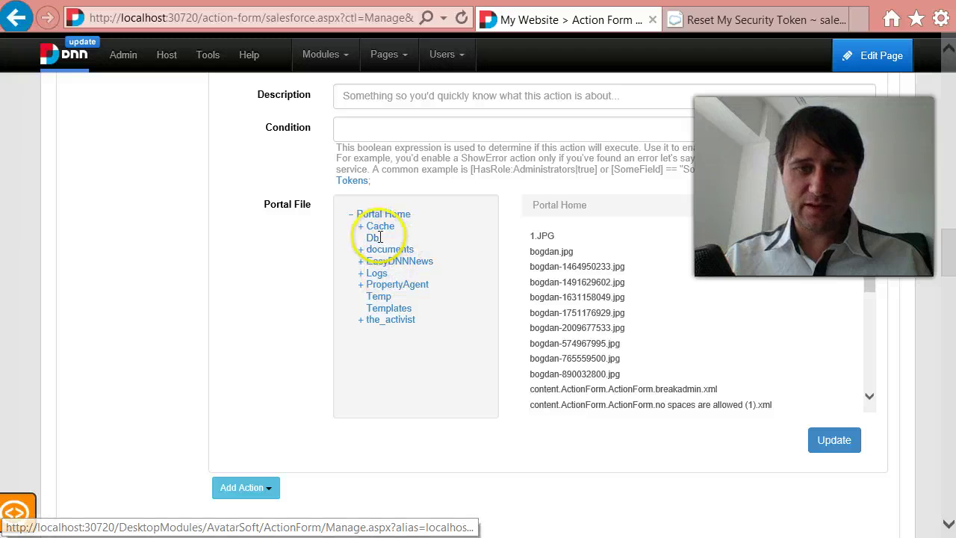
left_click(386, 250)
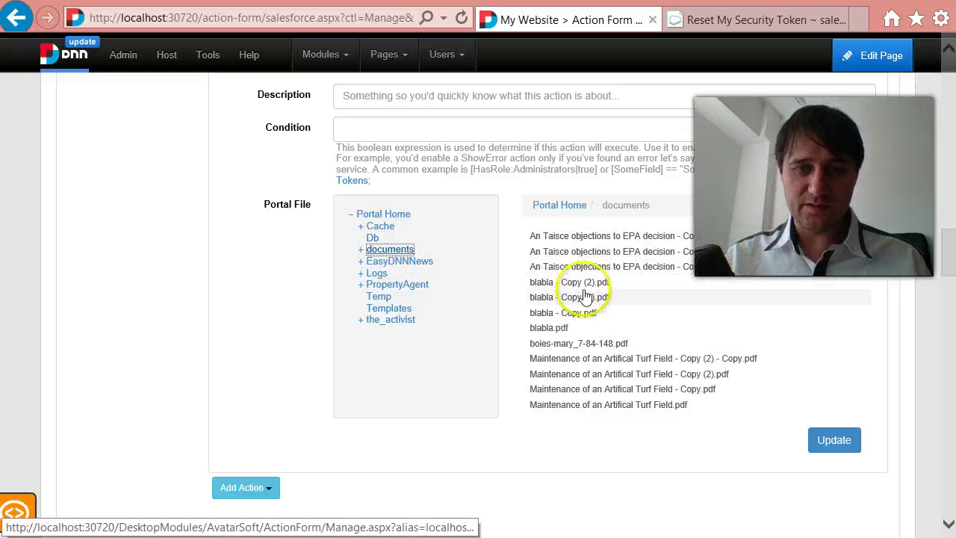
left_click(618, 238)
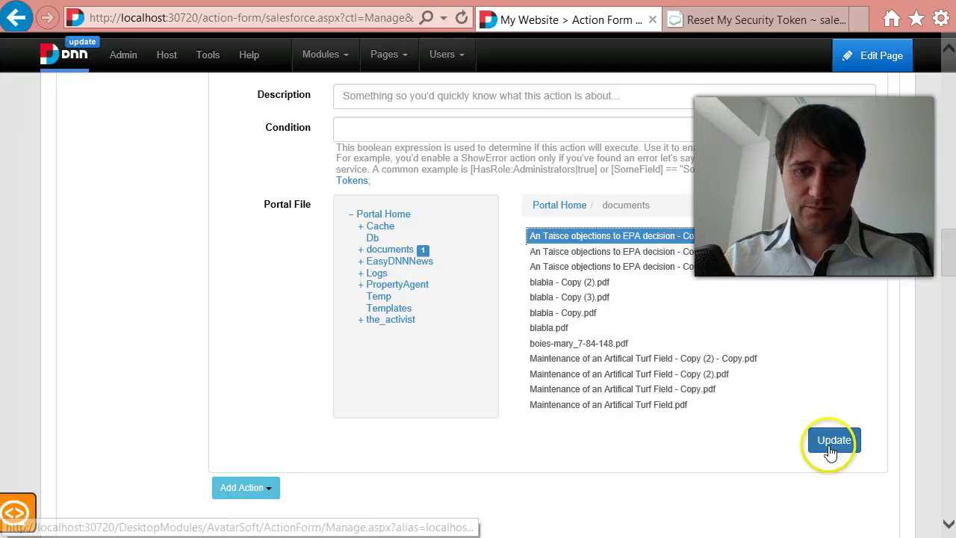
left_click(832, 445)
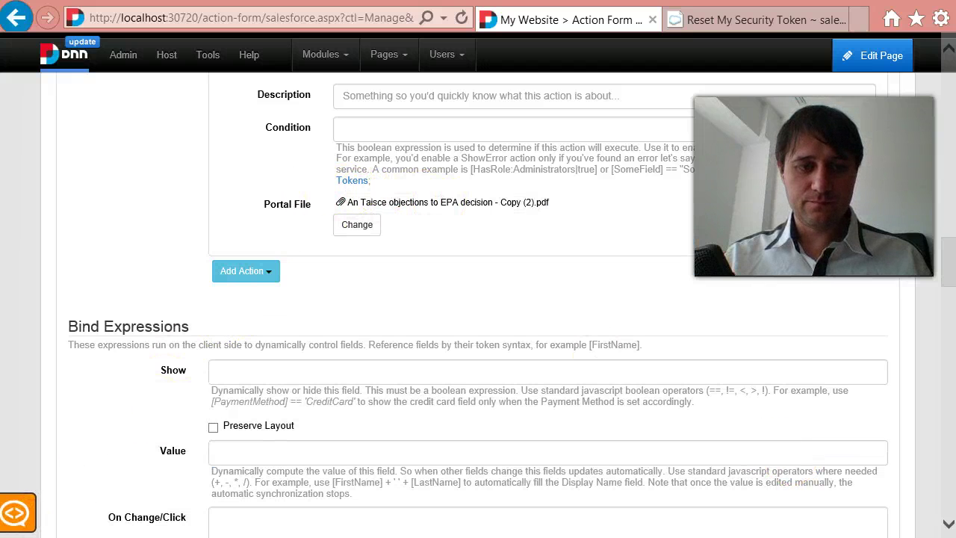
scroll(687, 273, "up", 15)
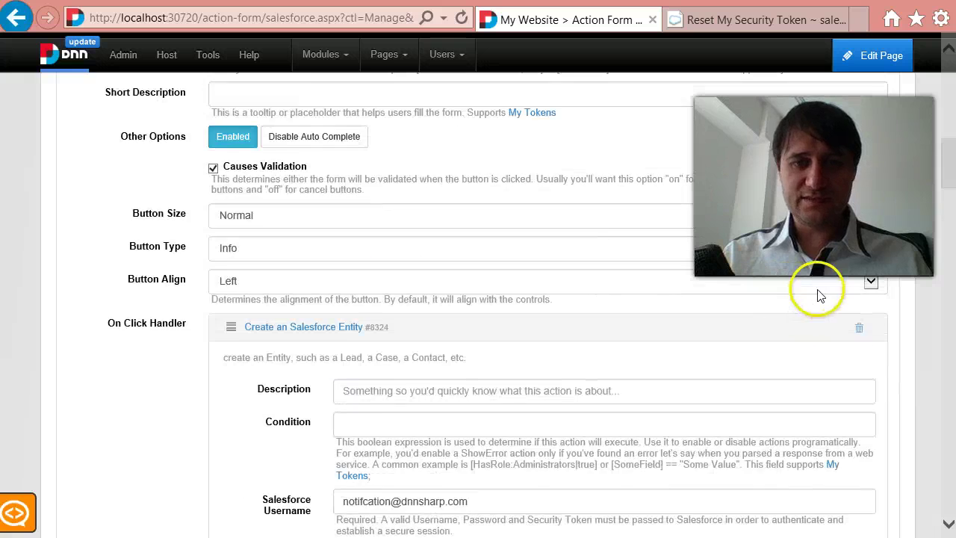
scroll(822, 292, "up", 10)
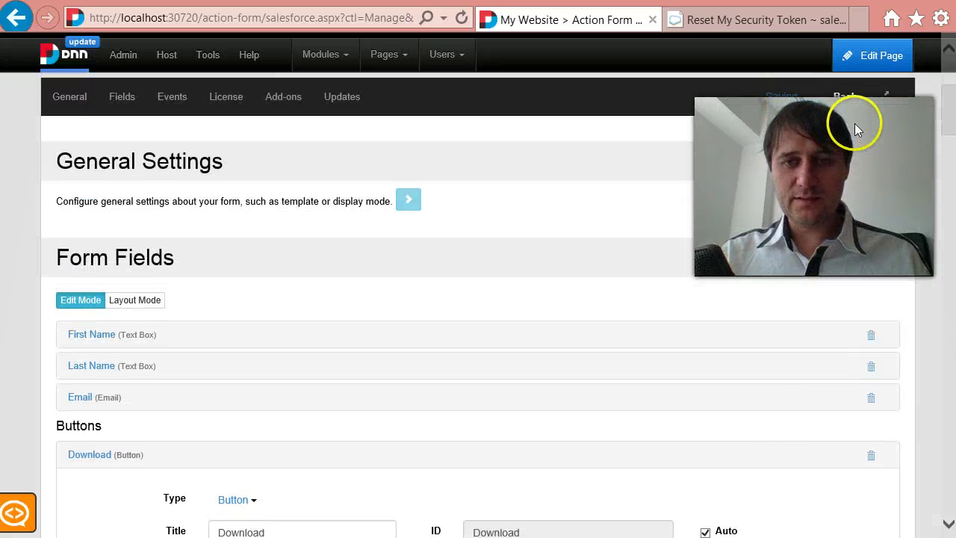
Back on the live form, enter a test first name, last name and e-mail, then submit Download
left_click(849, 96)
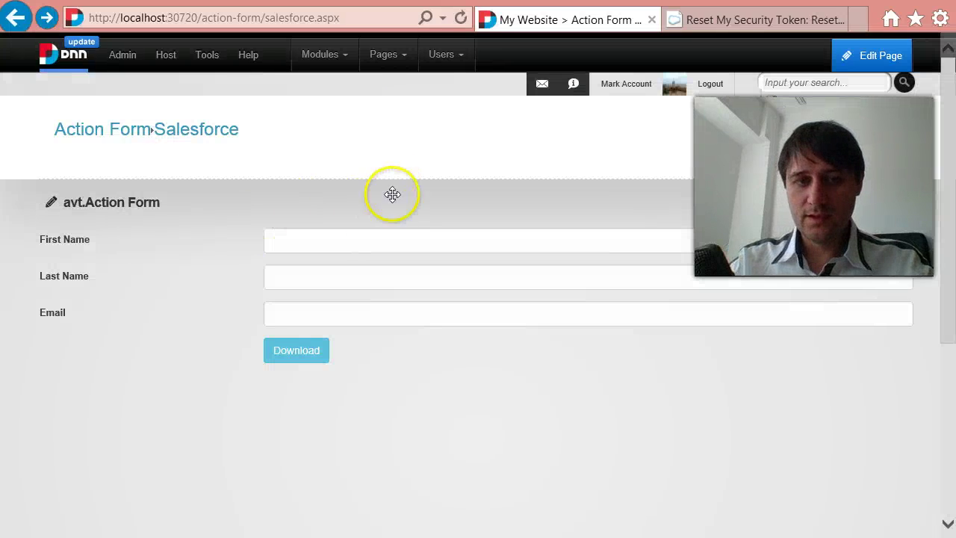
left_click(369, 238)
type("B")
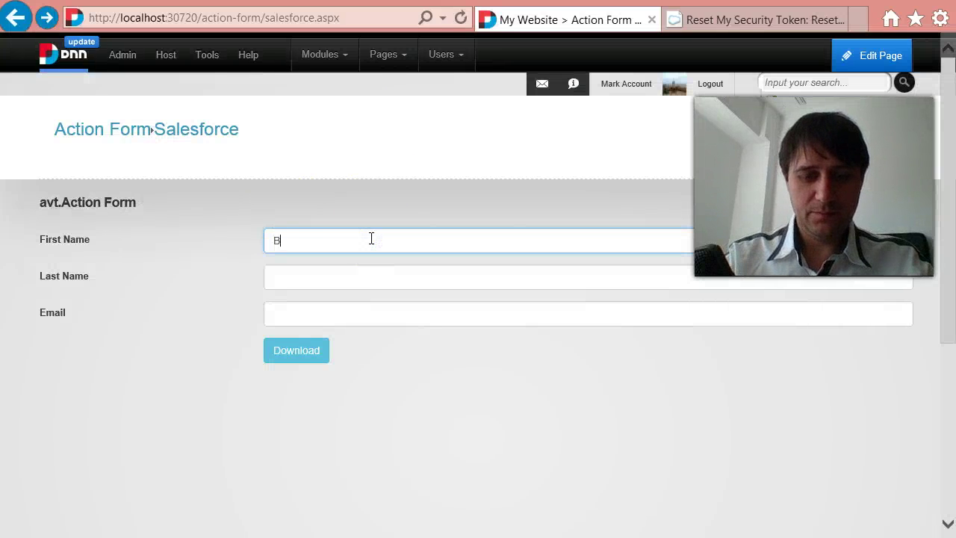
type("ogdan")
key("Tab")
type("L")
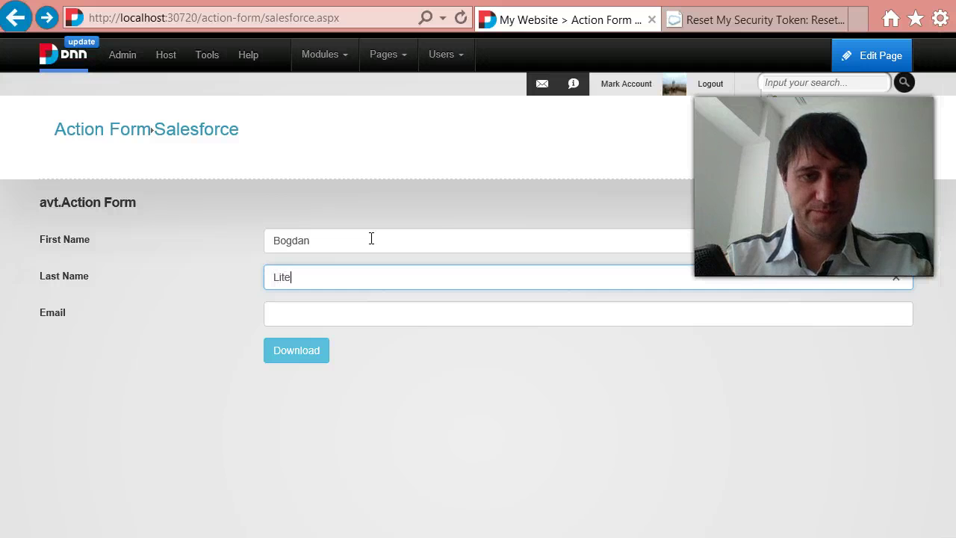
key("Tab")
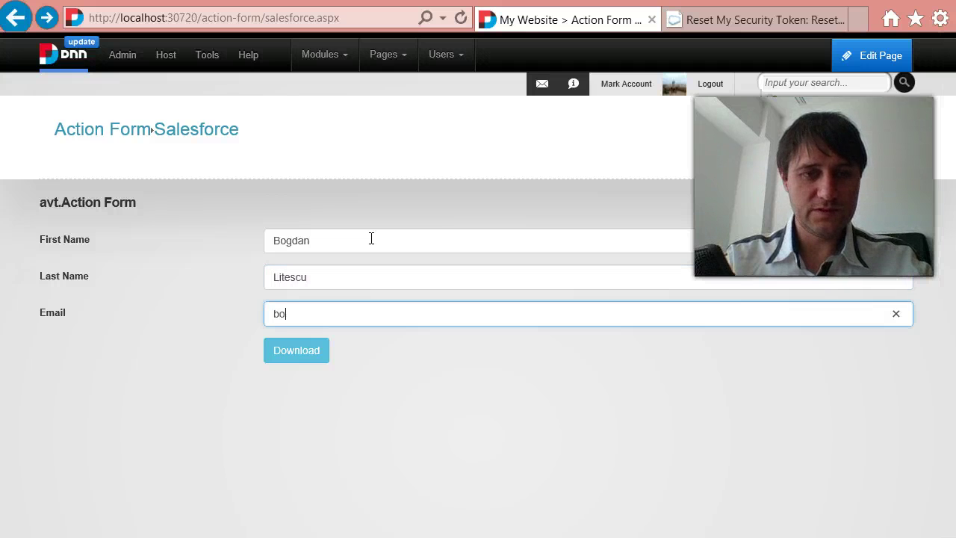
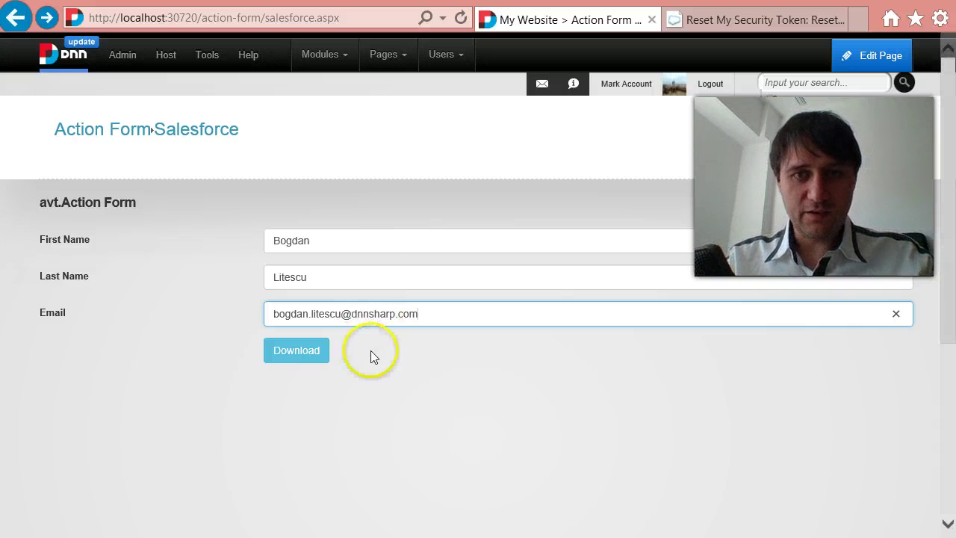
left_click(306, 351)
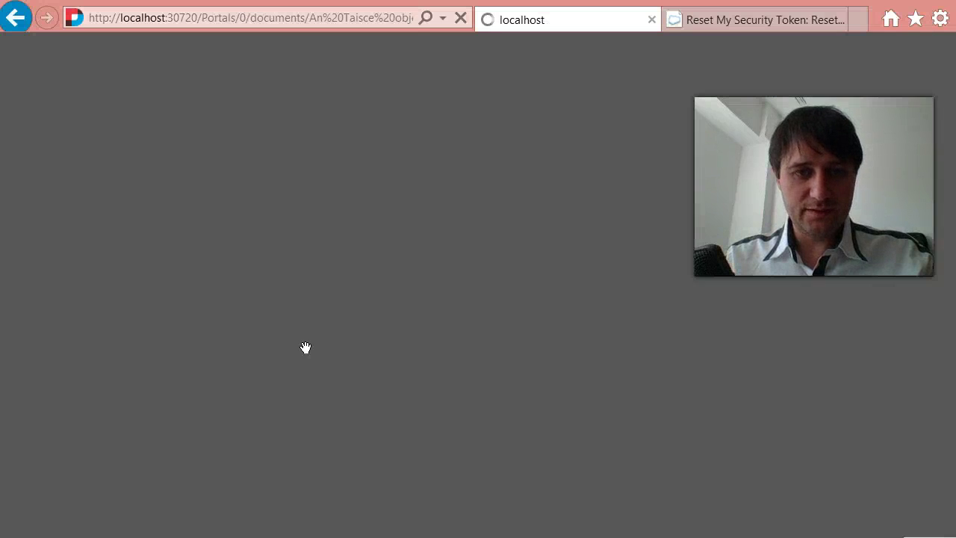
Confirm the delivered An Taisce objections file is a PDF
left_click(283, 22)
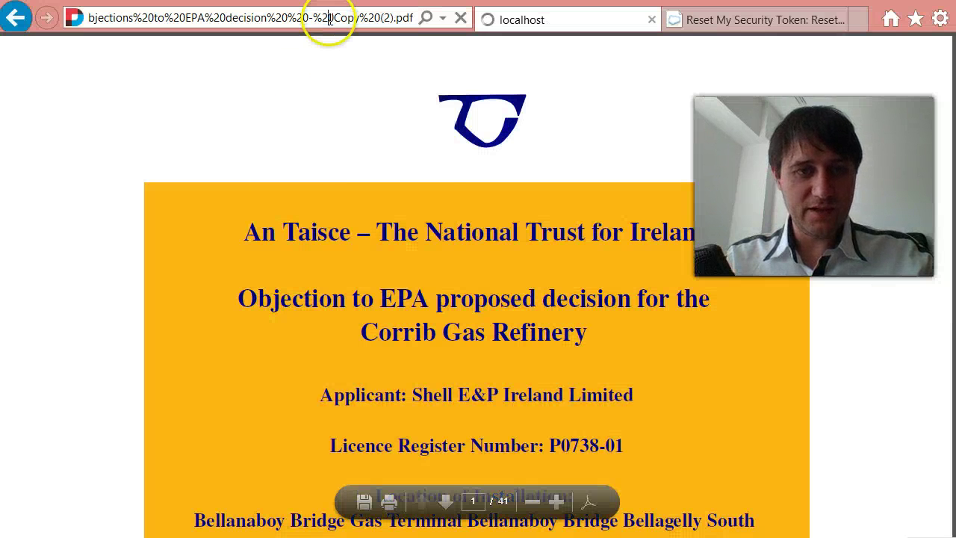
double_click(402, 19)
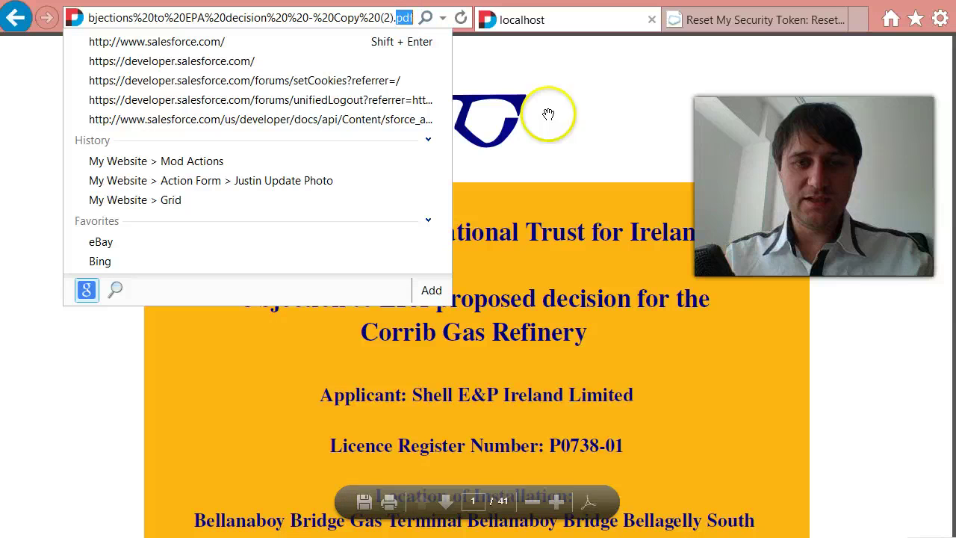
left_click(777, 23)
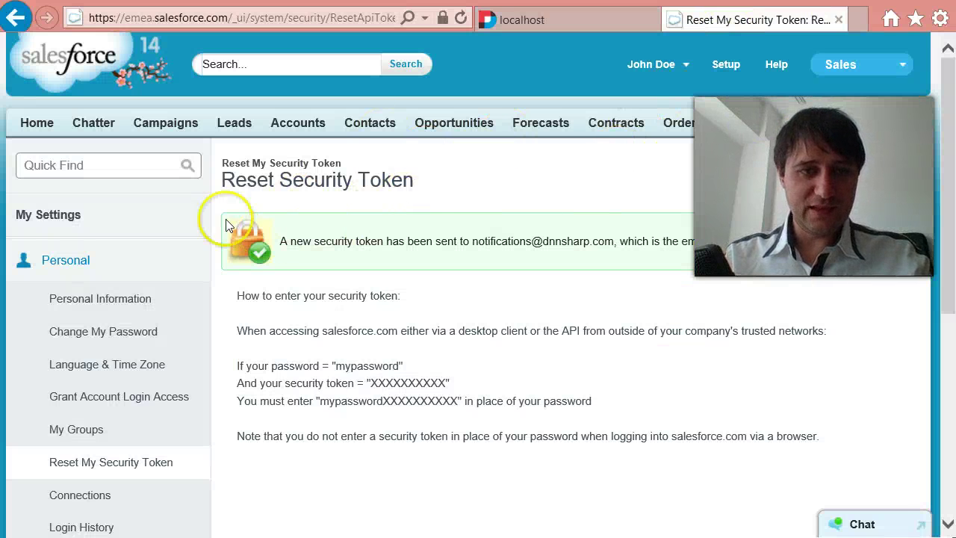
Run the Lead List Report from Leads home and inspect the newly created lead listed first
left_click(236, 127)
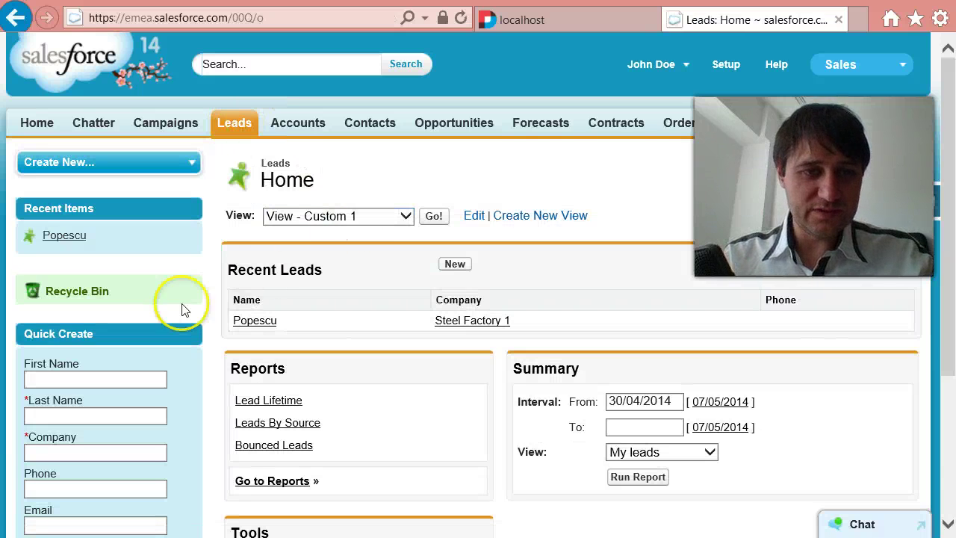
scroll(346, 264, "down", 3)
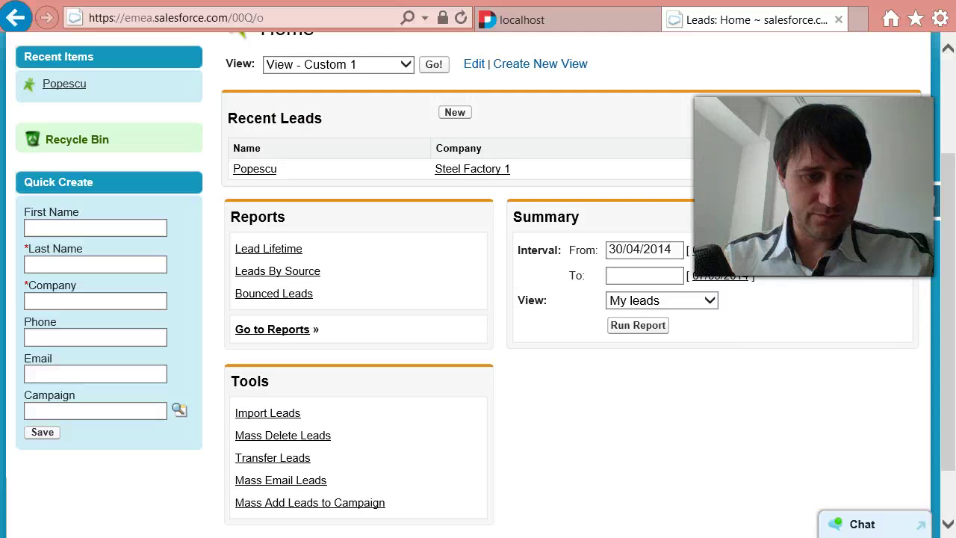
left_click(639, 325)
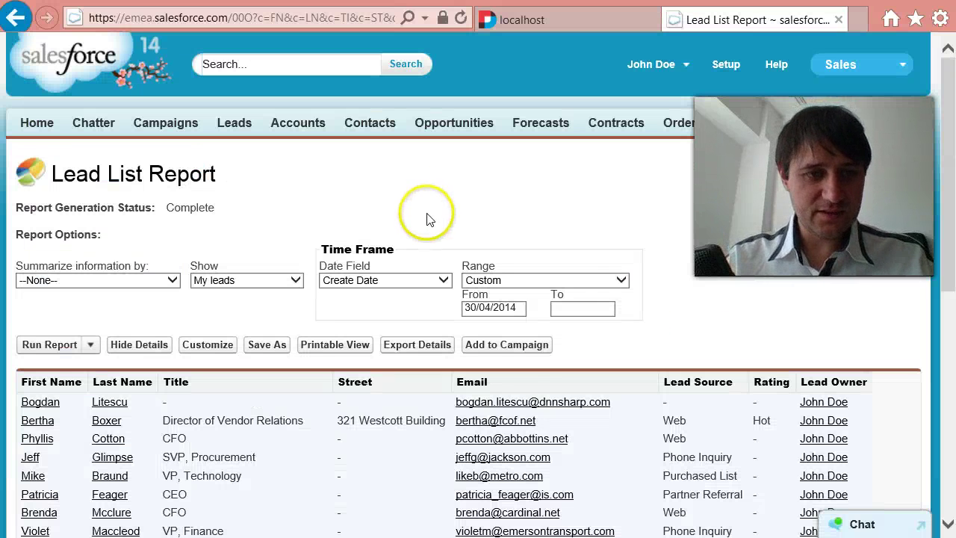
scroll(166, 269, "down", 2)
scroll(166, 306, "down", 3)
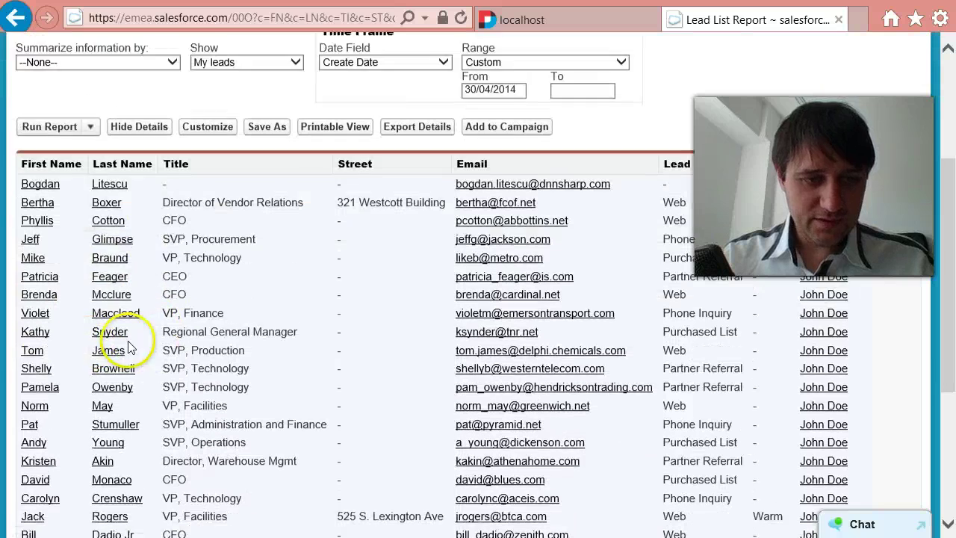
left_click_drag(17, 174, 632, 183)
left_click(629, 177)
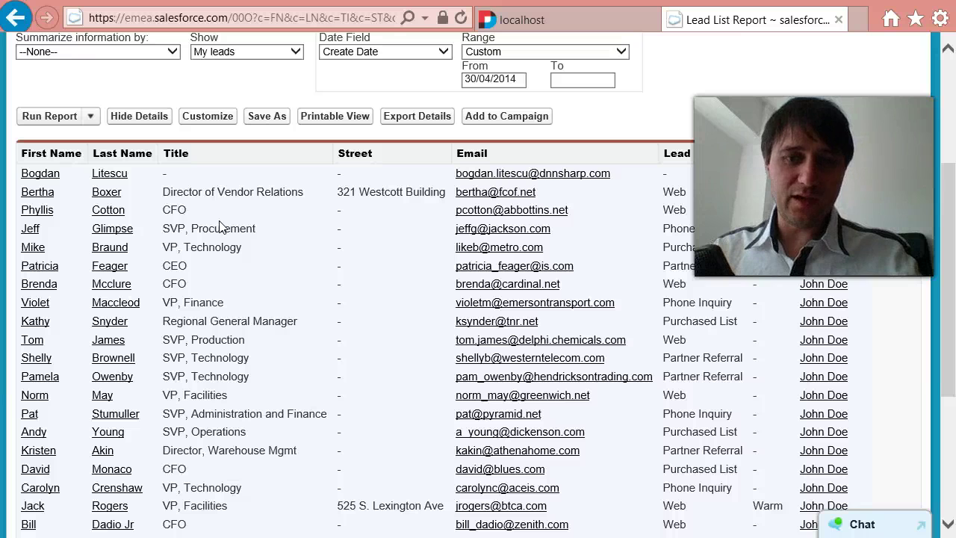
left_click(198, 247)
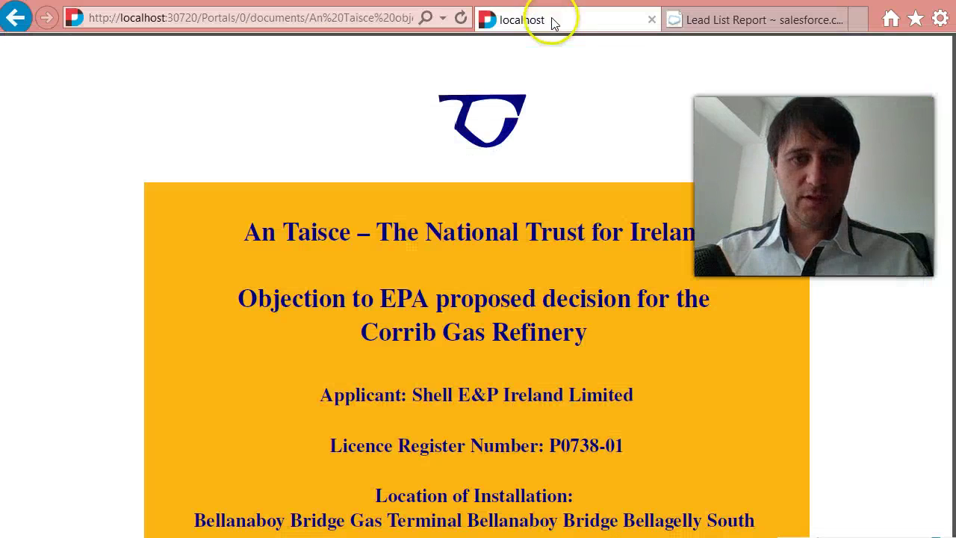
On the Action Form Salesforce page, add a new Button field through Manage
left_click(550, 21)
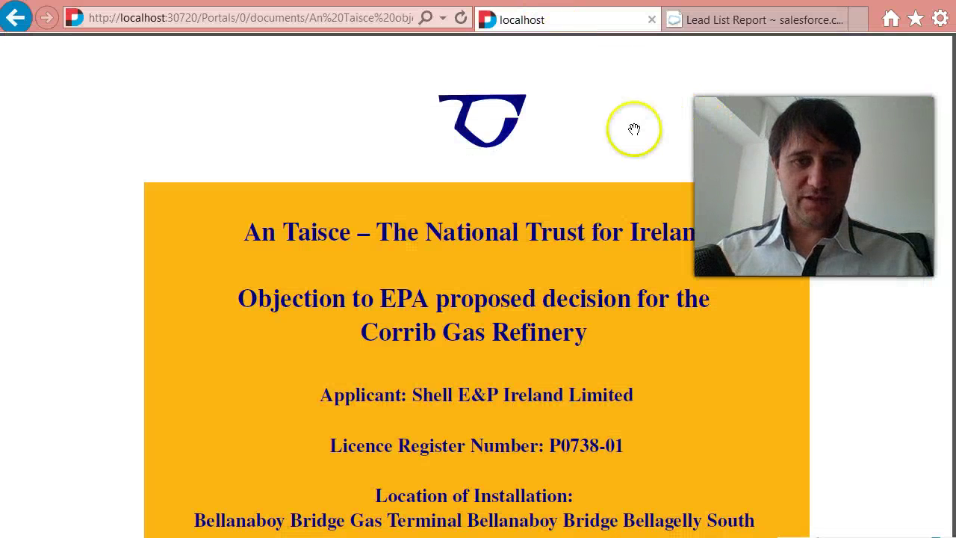
left_click(17, 19)
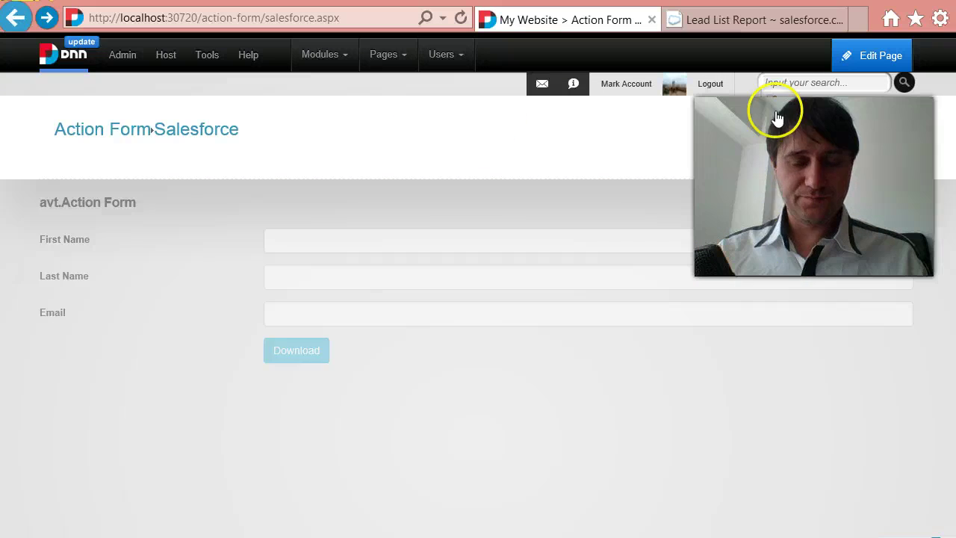
left_click(851, 228)
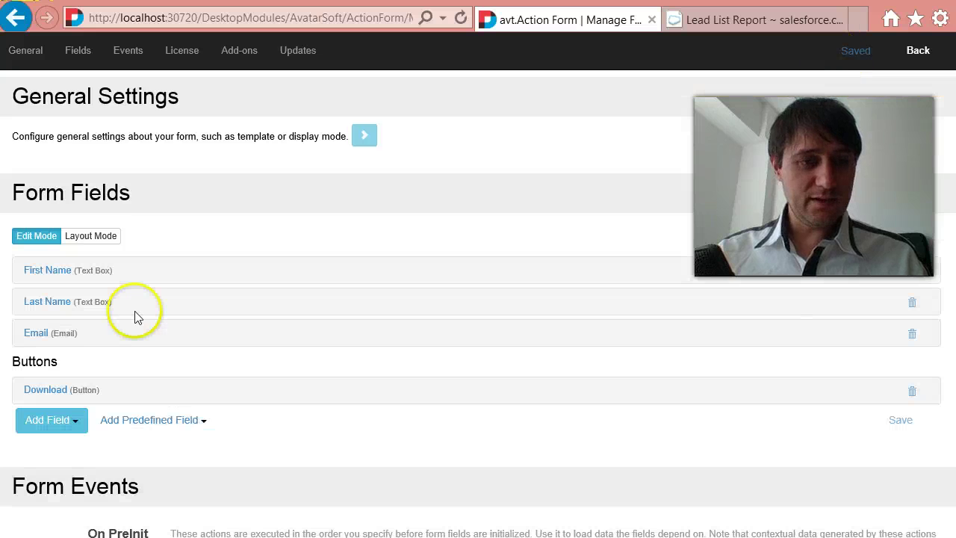
left_click(59, 420)
scroll(68, 388, "down", 2)
mouse_move(104, 317)
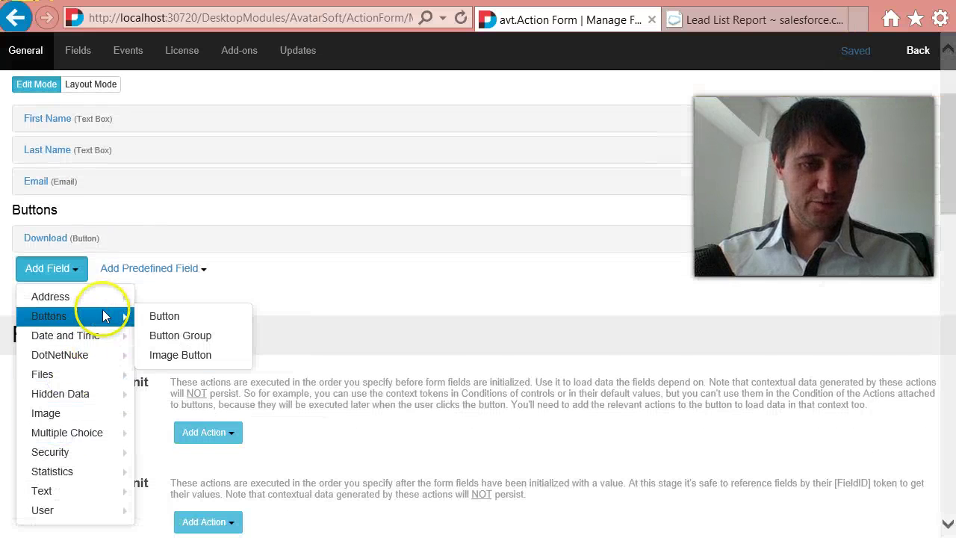
scroll(93, 321, "down", 1)
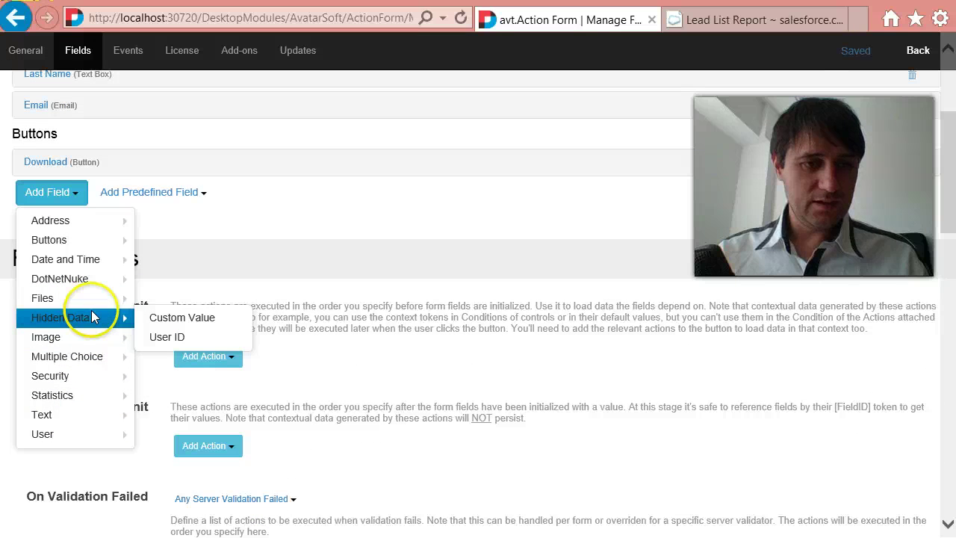
mouse_move(105, 240)
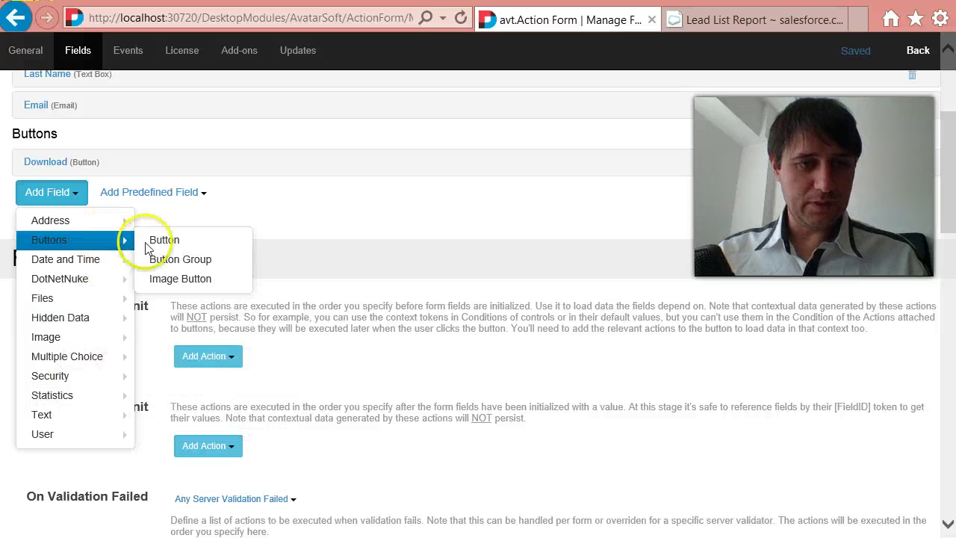
left_click(149, 245)
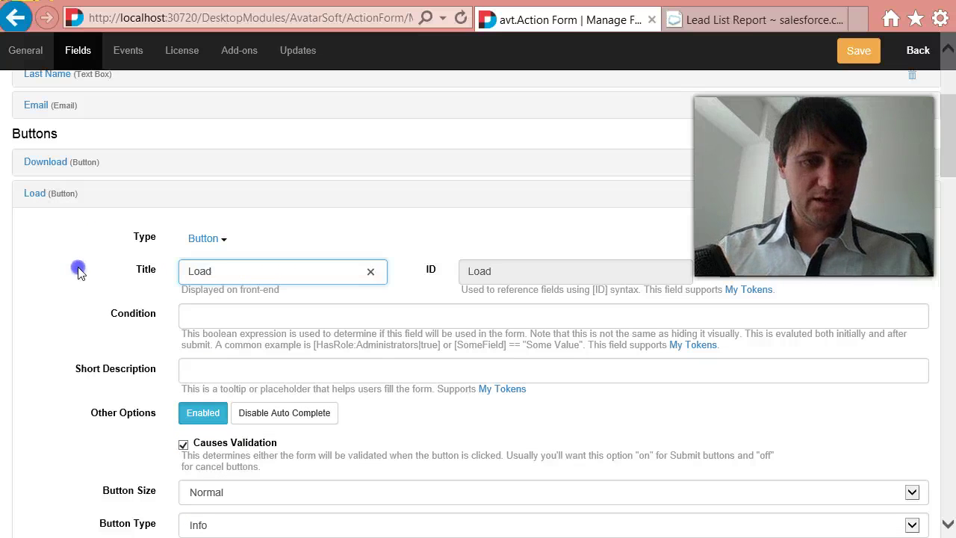
Title the button Load and browse the Salesforce actions for its click handler
type("Load")
scroll(145, 261, "down", 4)
left_click(234, 302)
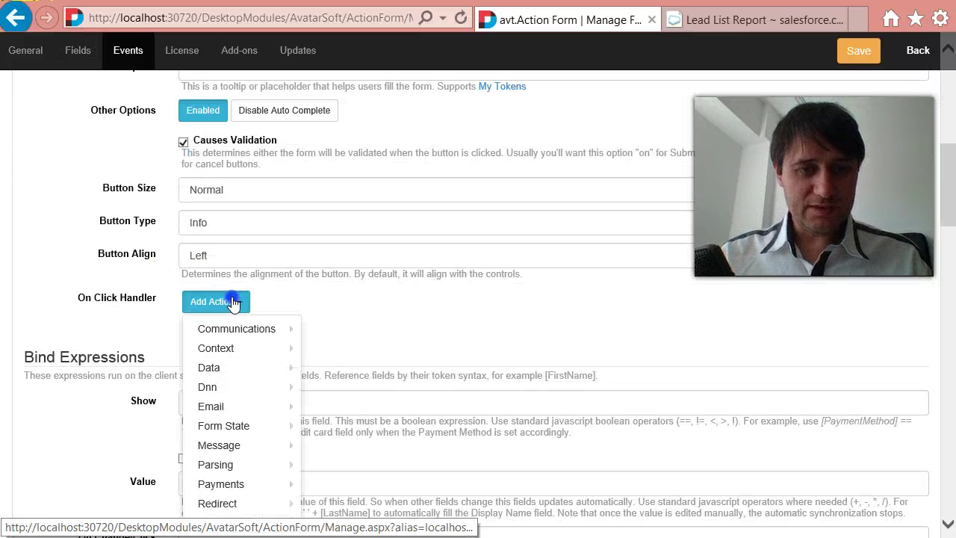
scroll(224, 313, "down", 1)
scroll(252, 389, "down", 1)
mouse_move(250, 294)
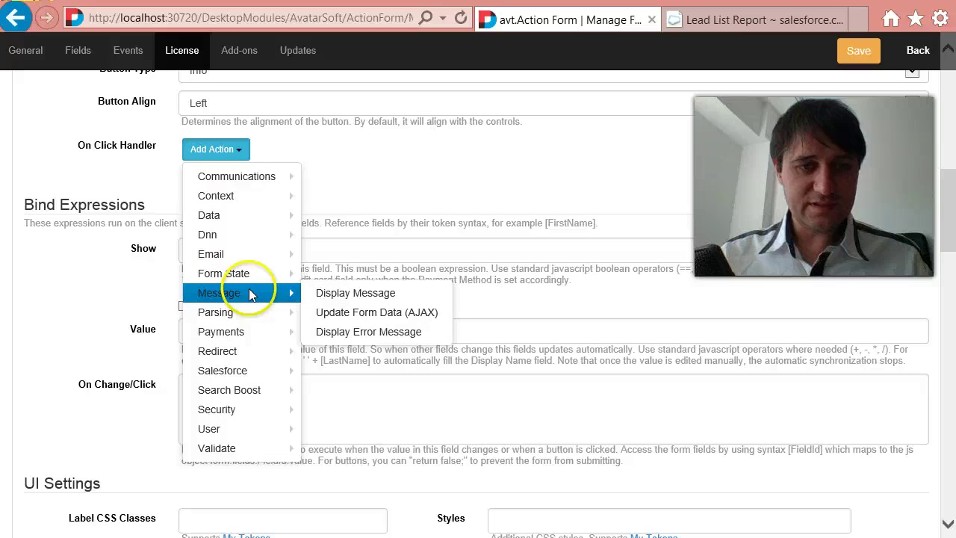
mouse_move(253, 275)
mouse_move(240, 369)
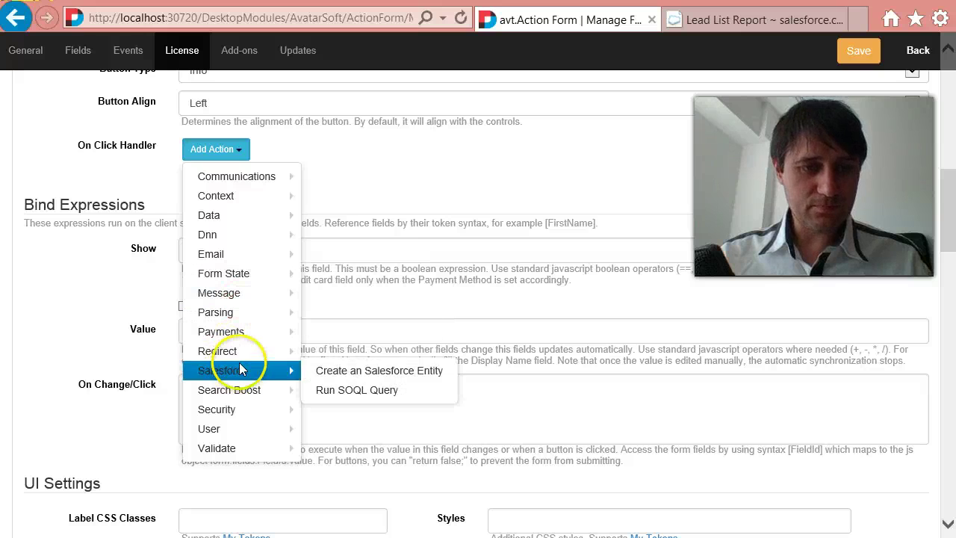
Add a Run SOQL Query action, enter the Salesforce username and password, and begin the SELECT query
left_click(395, 392)
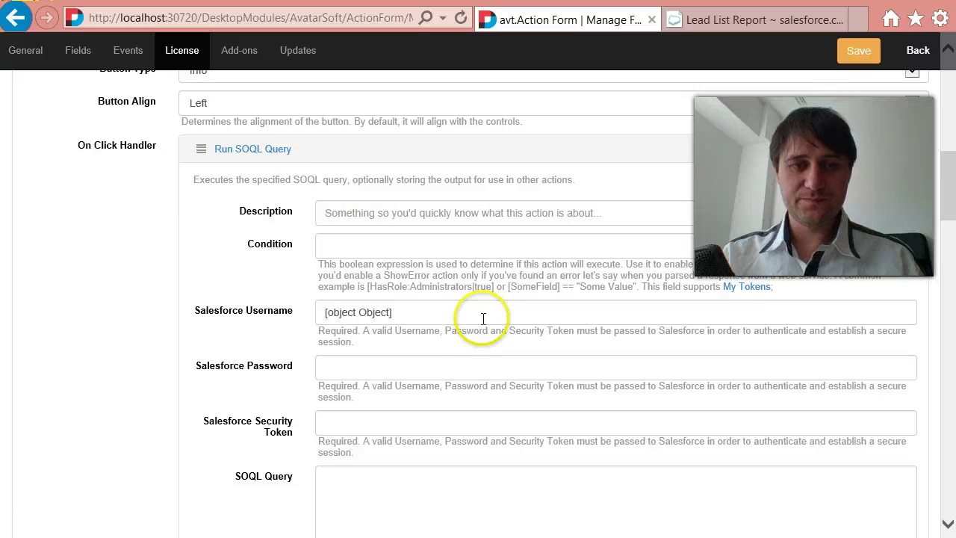
left_click(172, 312)
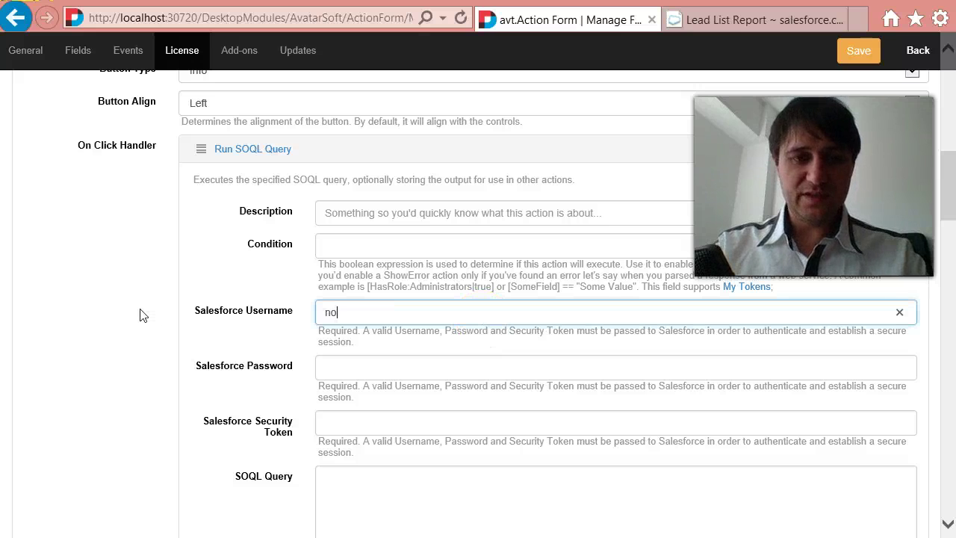
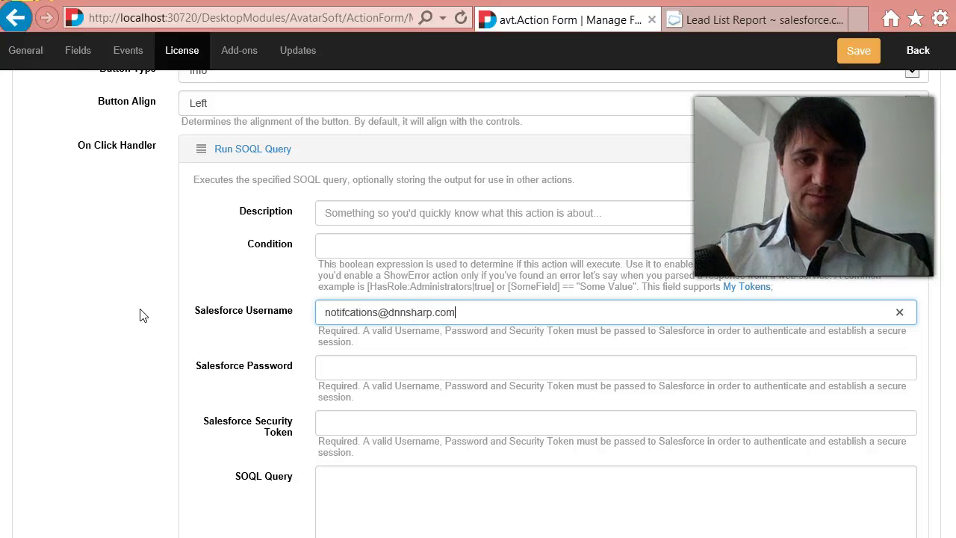
key("Tab")
type("*********")
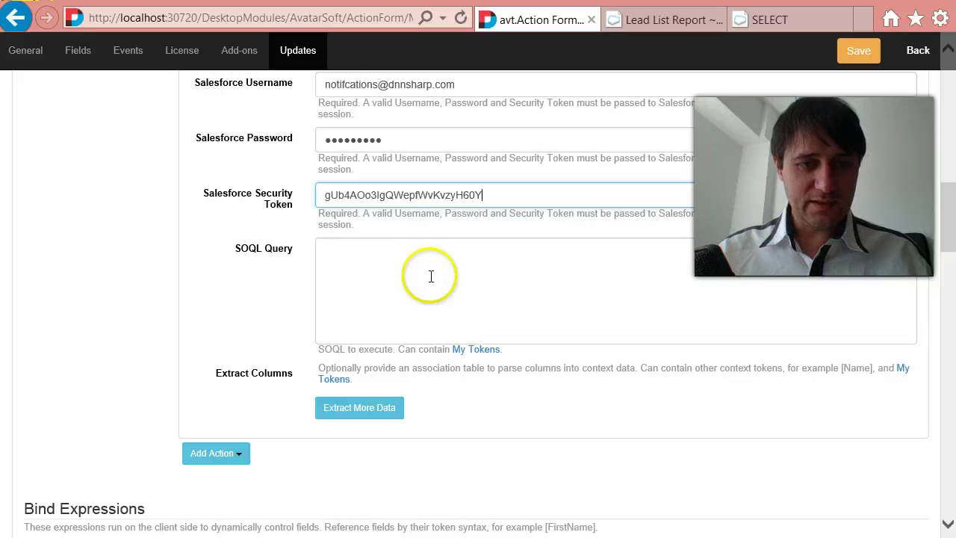
left_click(428, 274)
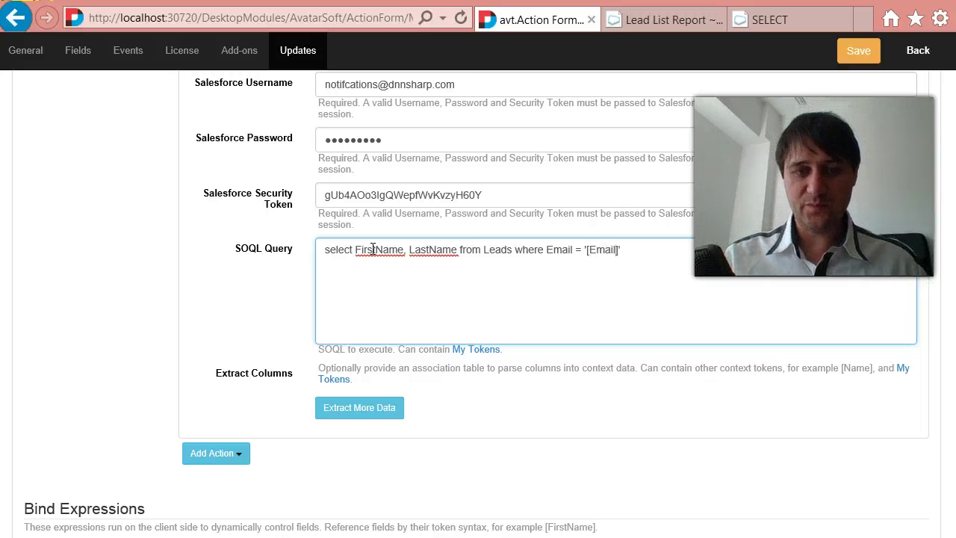
Collapse Run SOQL Query and add an Update Form Data (AJAX) action to the Load button
scroll(439, 237, "up", 7)
scroll(224, 373, "down", 3)
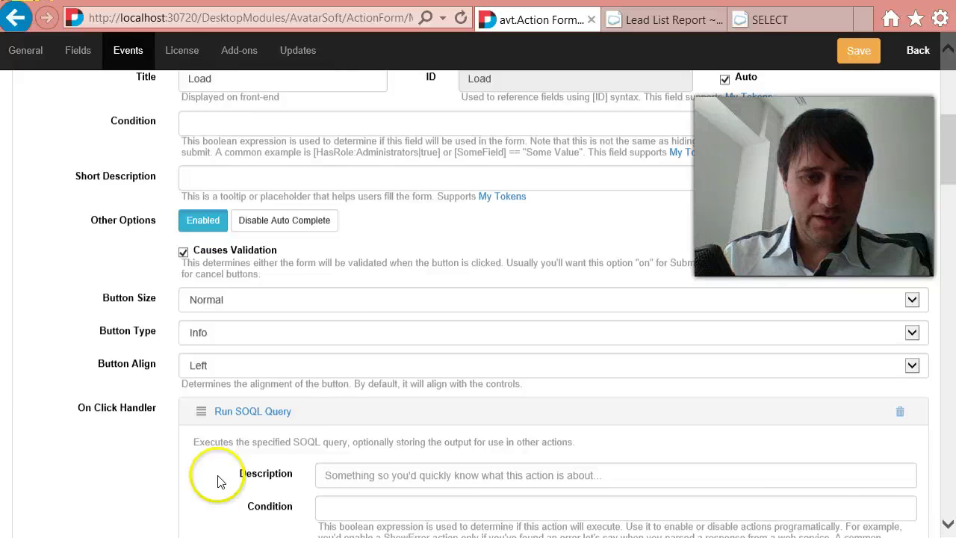
left_click(254, 234)
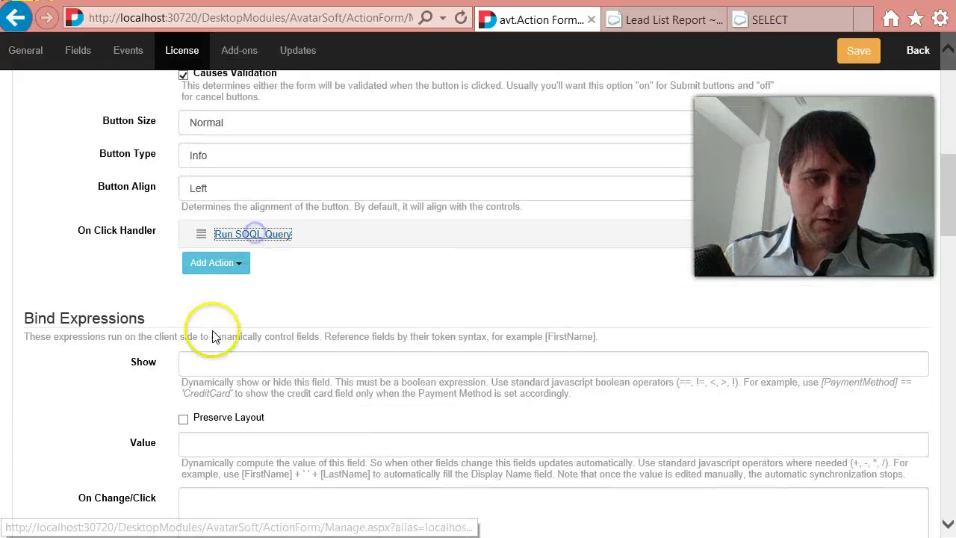
left_click(216, 262)
mouse_move(246, 370)
mouse_move(250, 406)
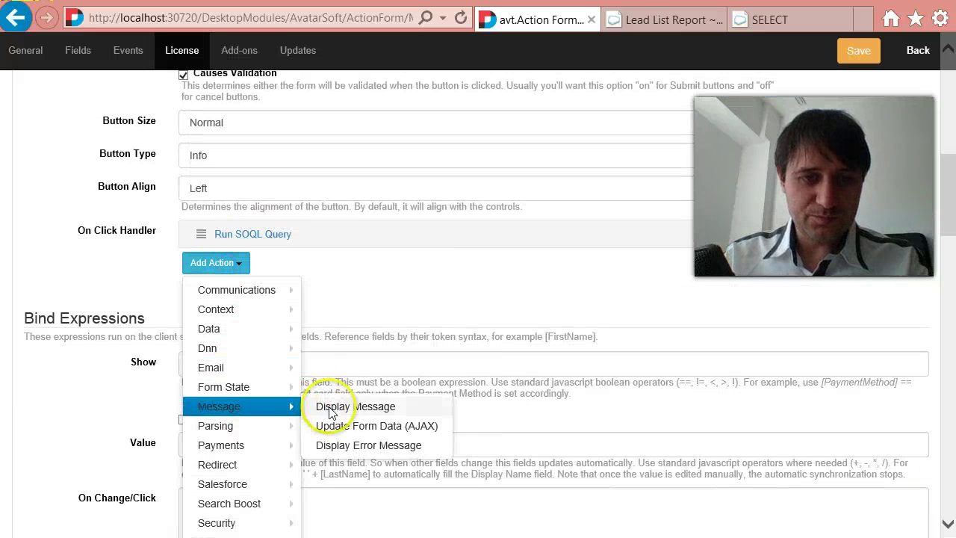
left_click(419, 425)
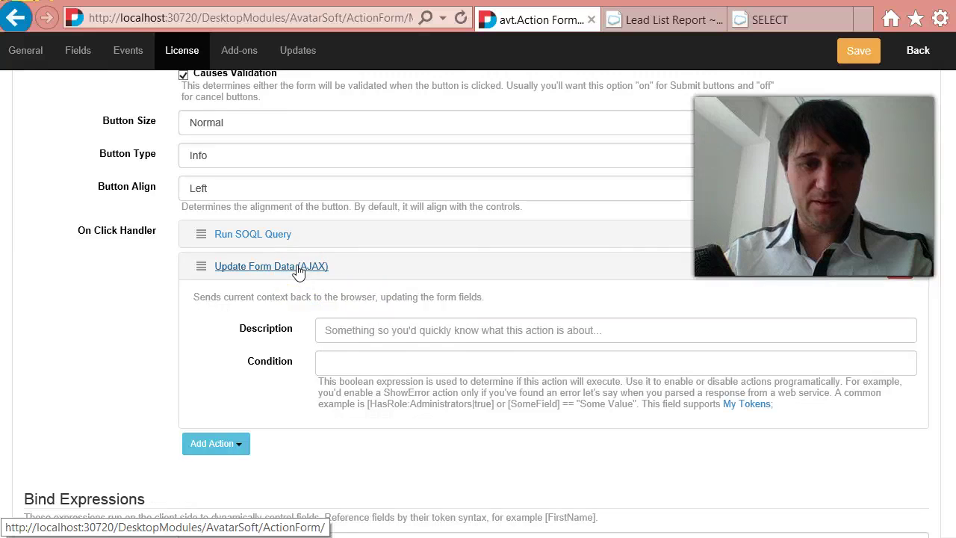
scroll(298, 271, "up", 6)
In the grid layout, narrow Email to 10/12 and place the Load button beside it
left_click(93, 346)
left_click(46, 361)
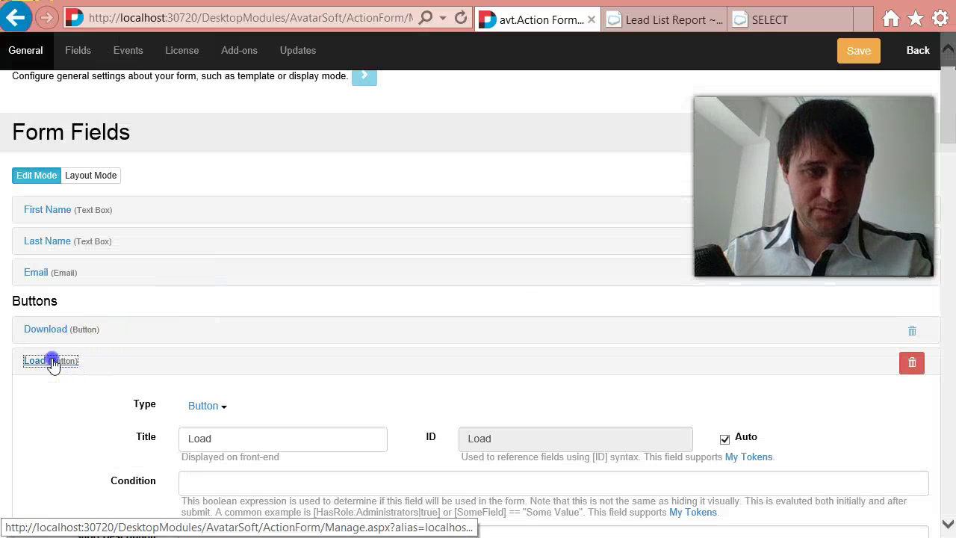
left_click(97, 175)
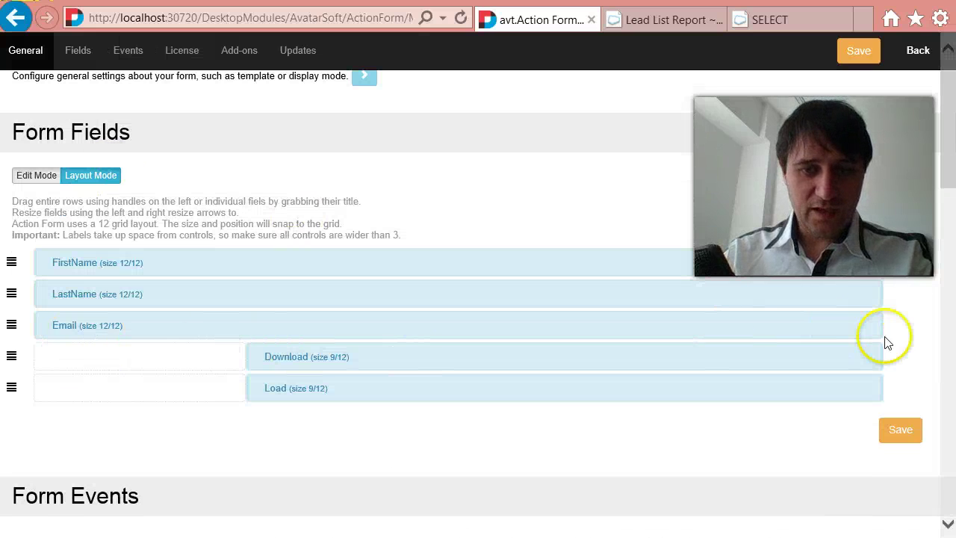
left_click_drag(876, 324, 769, 342)
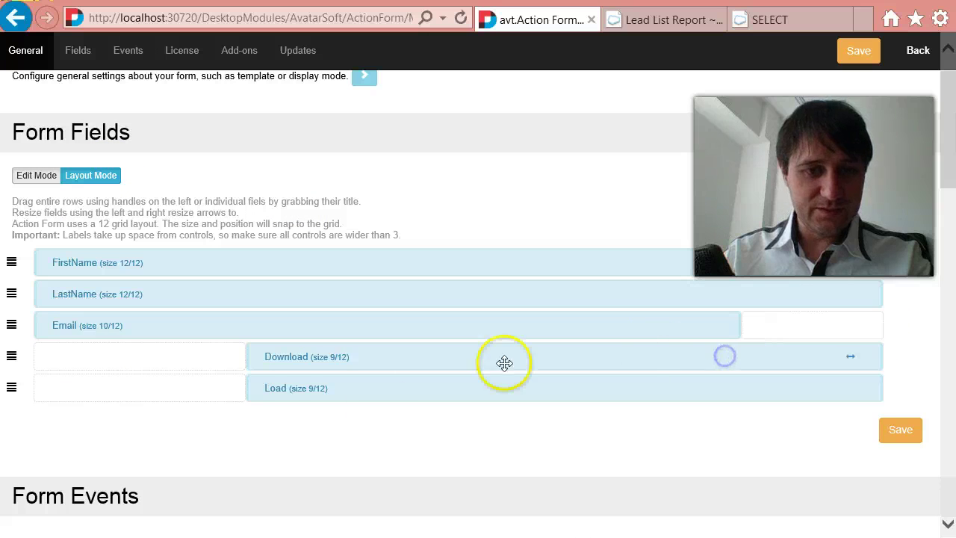
left_click_drag(277, 391, 787, 320)
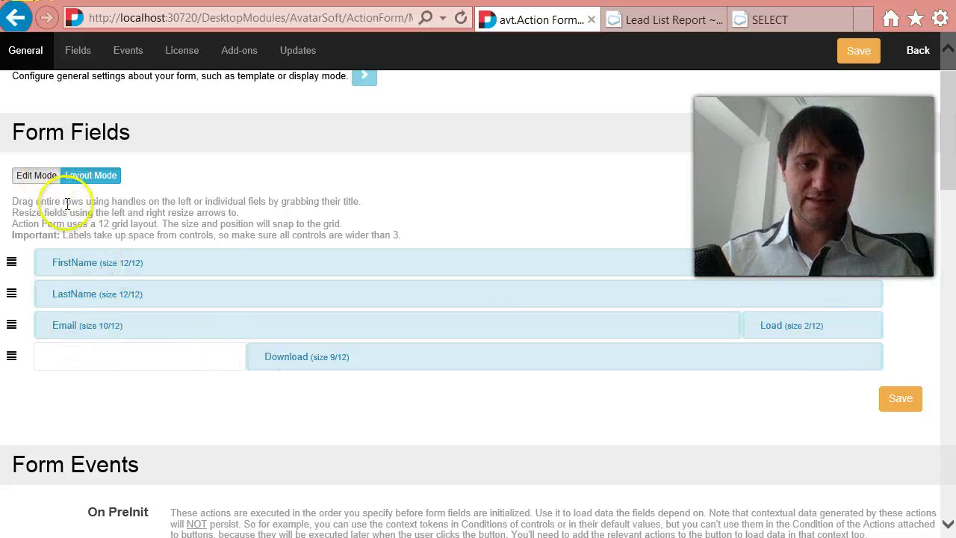
Switch the Form Fields list to edit view and scroll to the Buttons
scroll(225, 366, "up", 1)
left_click(38, 245)
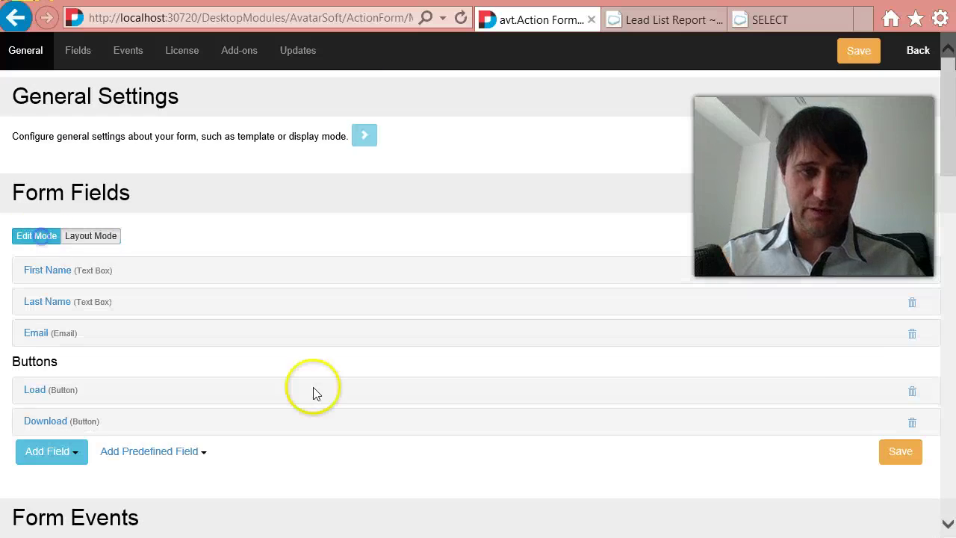
scroll(311, 391, "down", 3)
Expand the Load button's Run SOQL Query action and add two column extraction rows
left_click(31, 162)
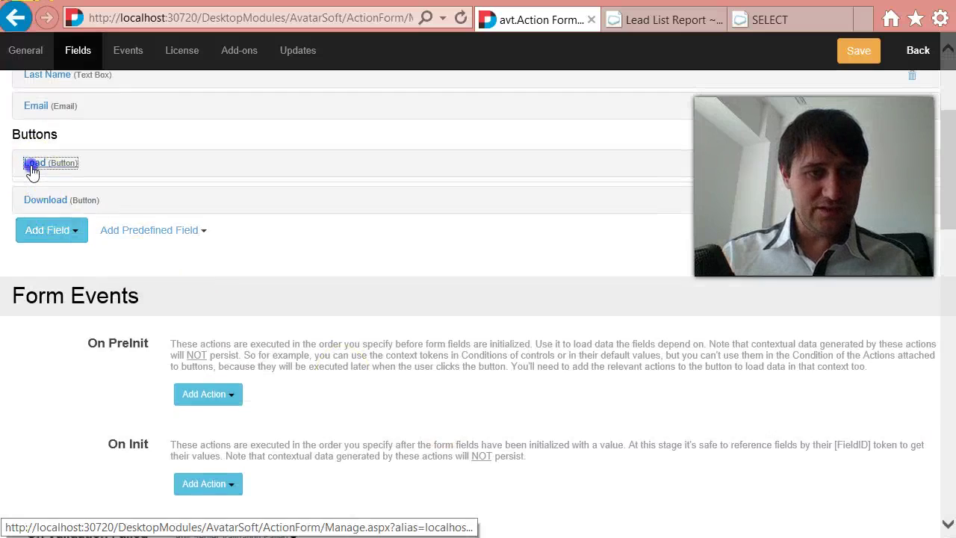
scroll(333, 365, "down", 3)
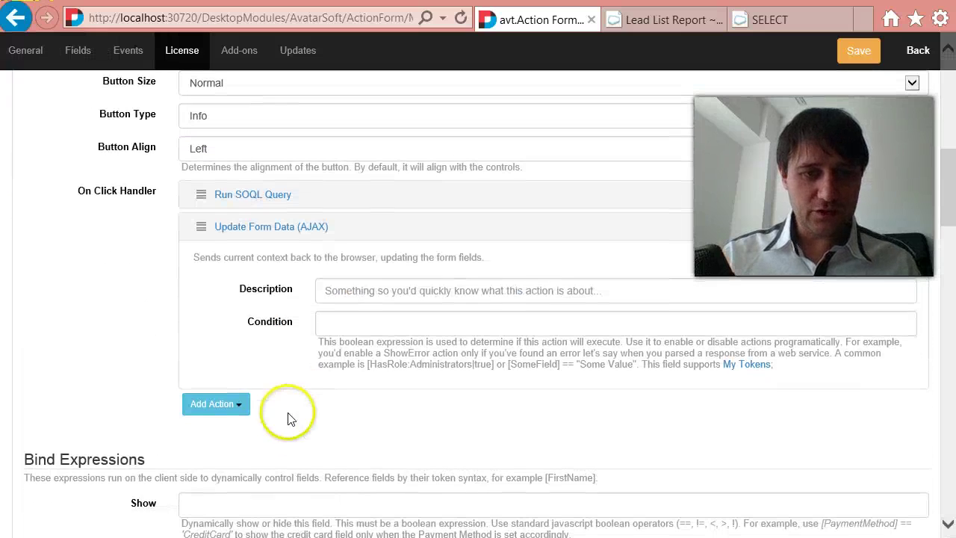
left_click(250, 197)
scroll(375, 378, "down", 3)
left_click(532, 355)
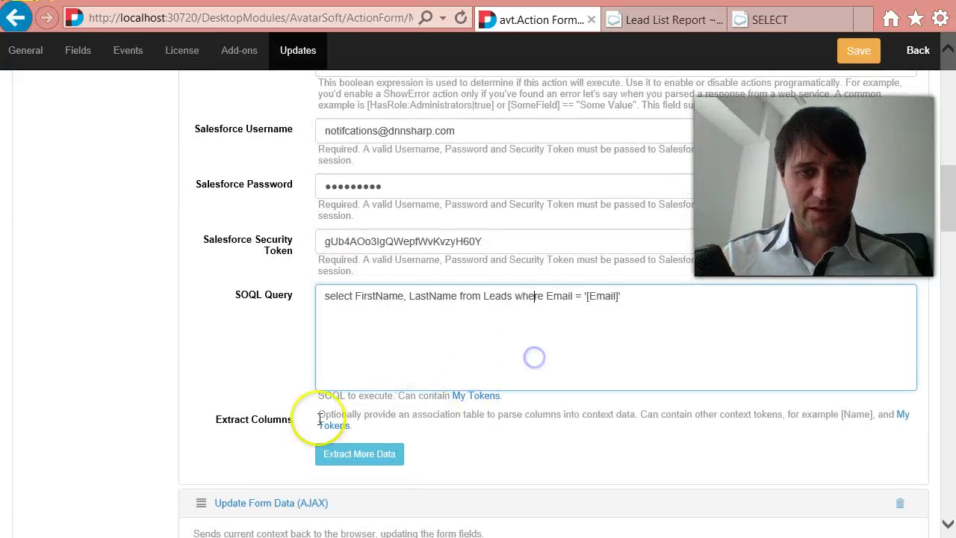
scroll(291, 407, "down", 2)
left_click(354, 378)
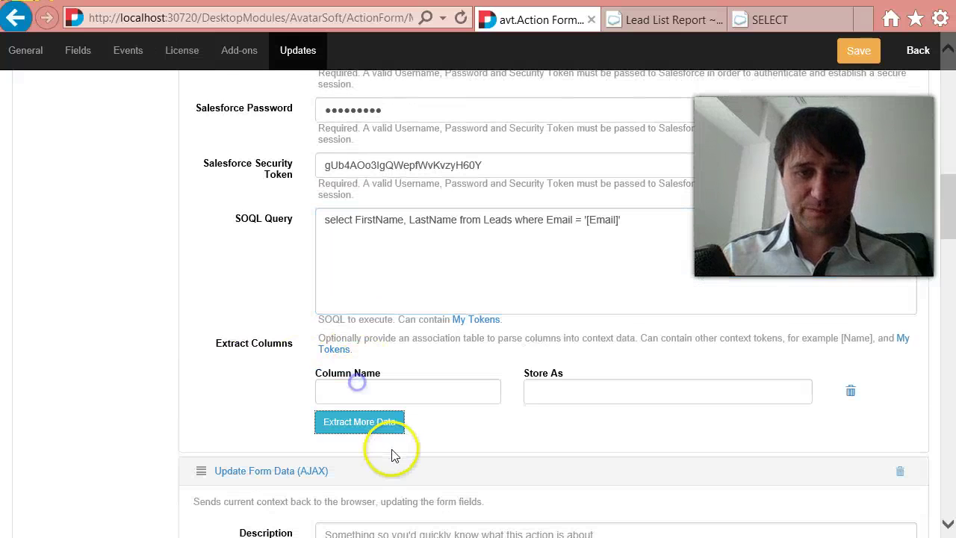
left_click(371, 428)
Map the FirstName and LastName columns to same-named Store As values and save the form
left_click(371, 394)
type("Fi")
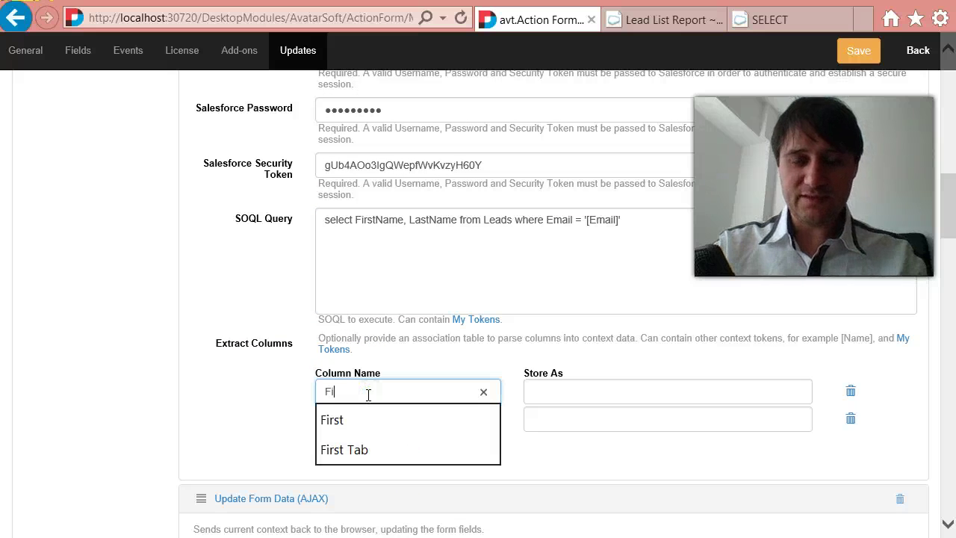
type("rstName")
key("Tab")
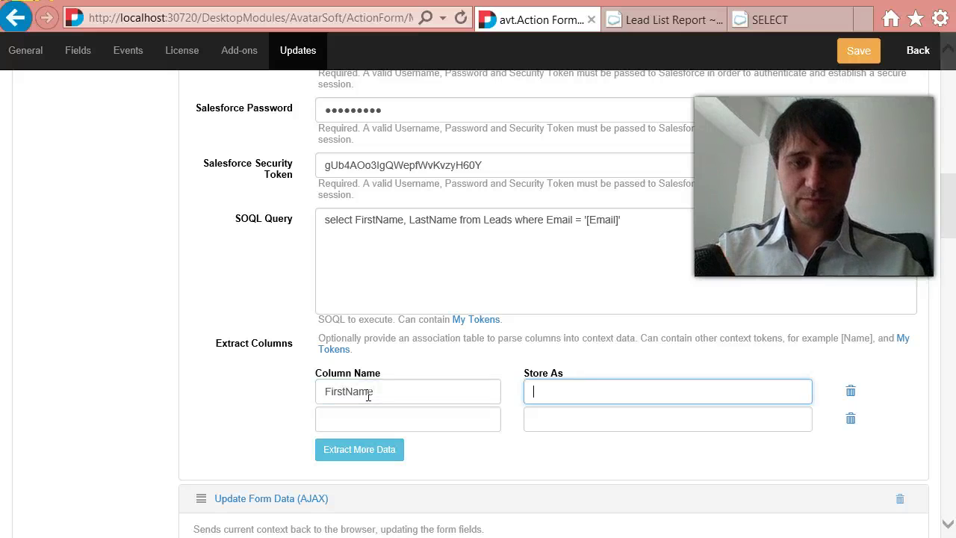
type("FirstName")
key("Tab")
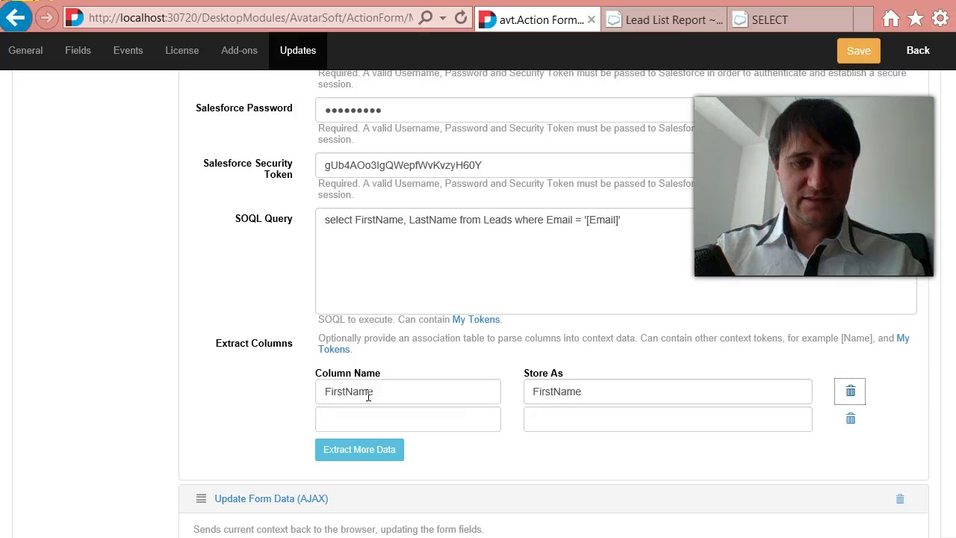
type("LastName")
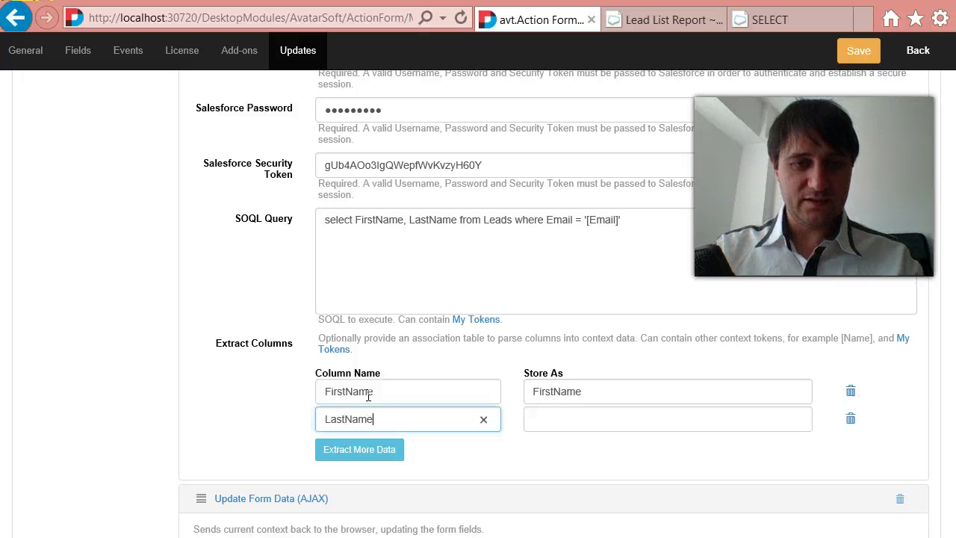
key("Tab")
type("Fi")
key("BackSpace")
key("BackSpace")
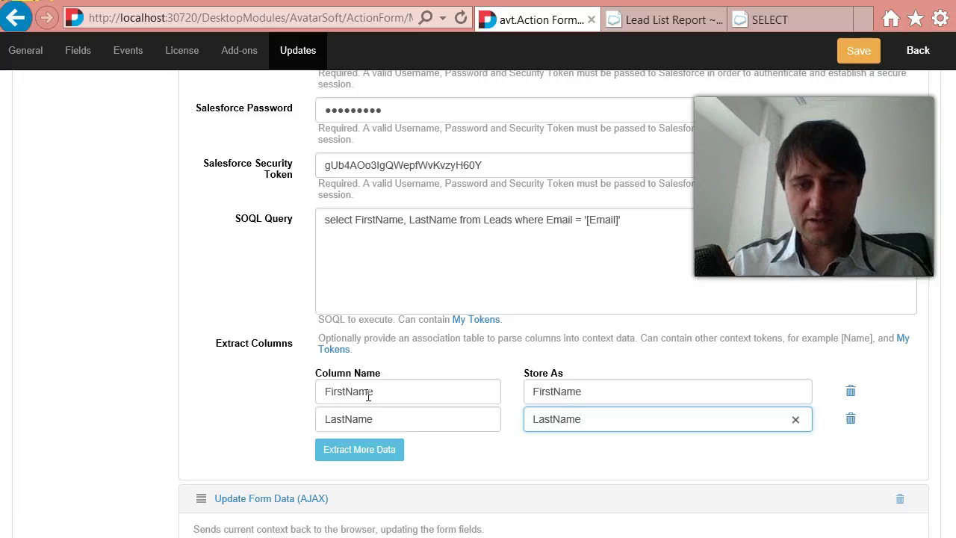
double_click(545, 389)
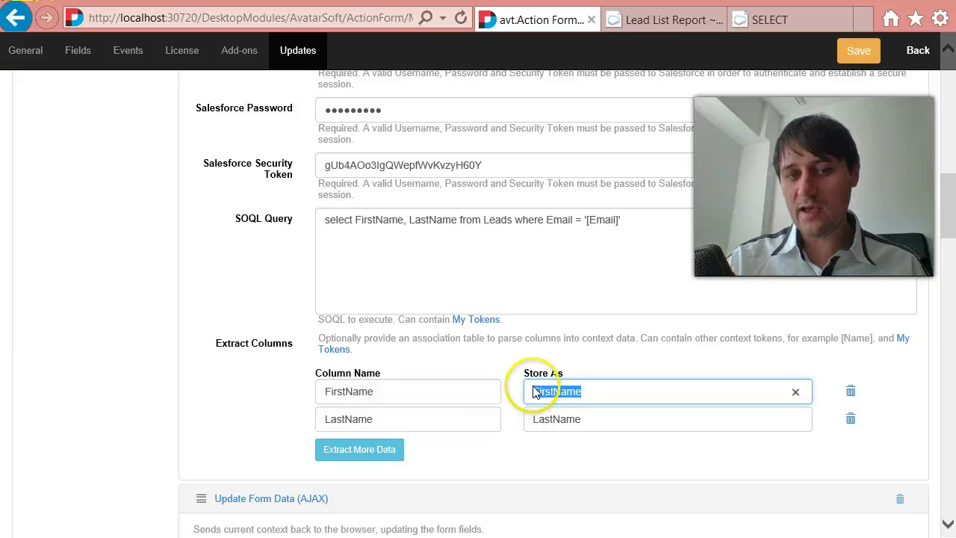
left_click(334, 392)
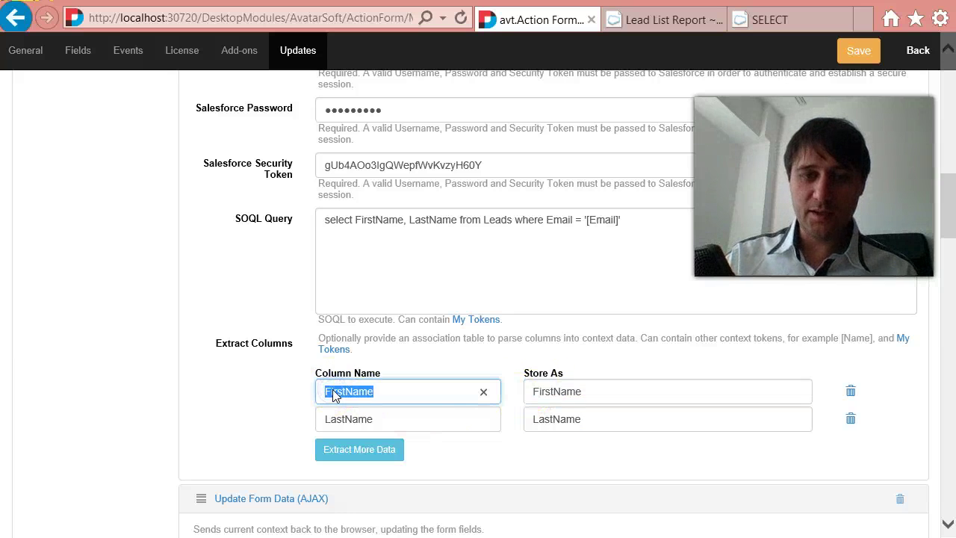
left_click(576, 394)
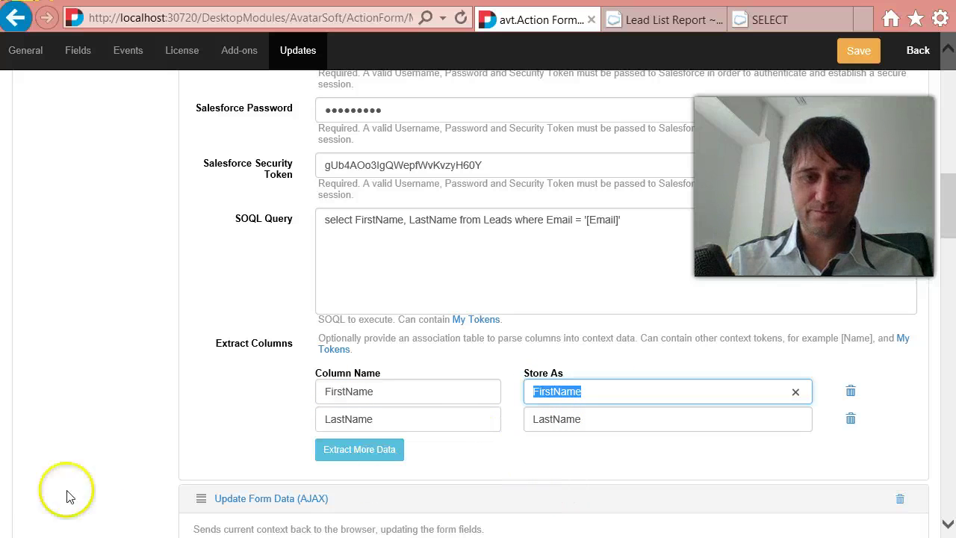
left_click(859, 51)
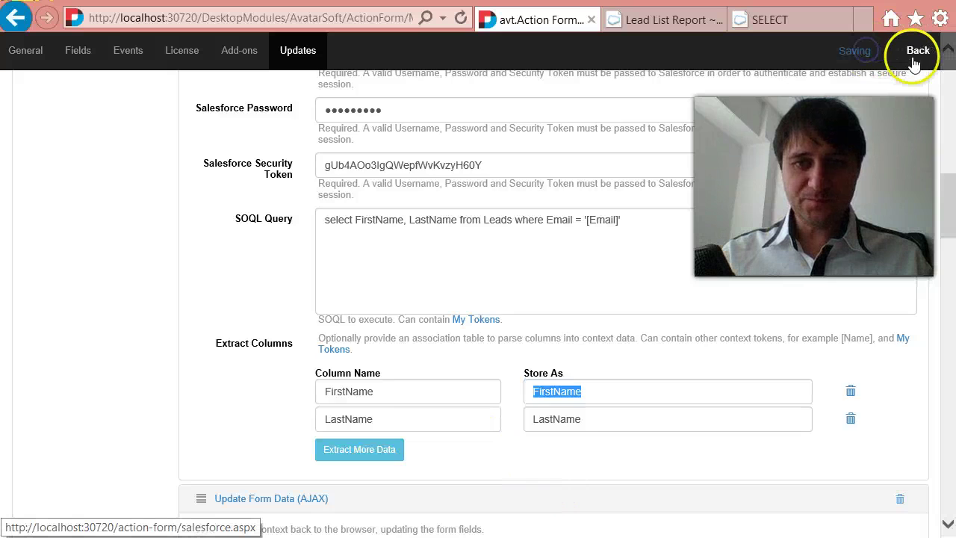
On the live form, enter a lead's e-mail and click Load to fill First and Last Name
left_click(916, 60)
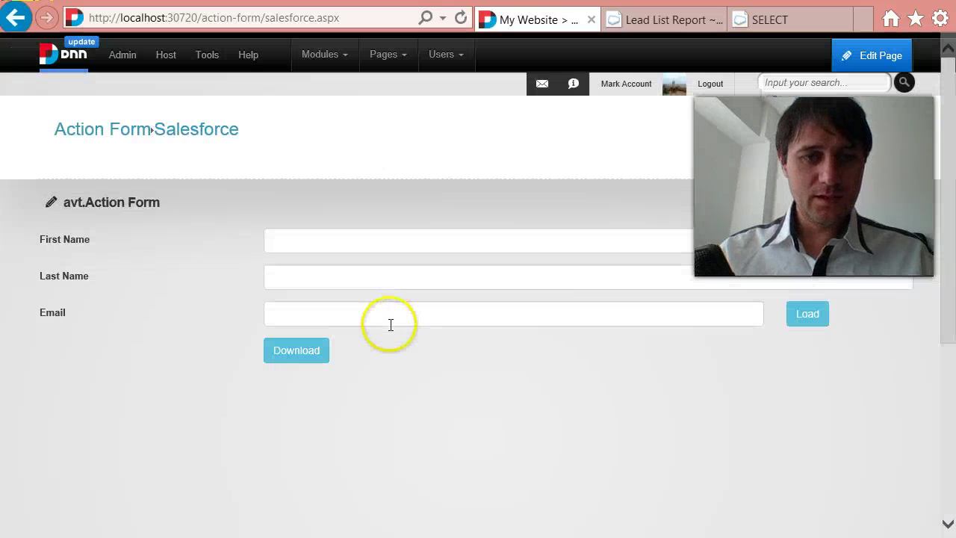
left_click(392, 320)
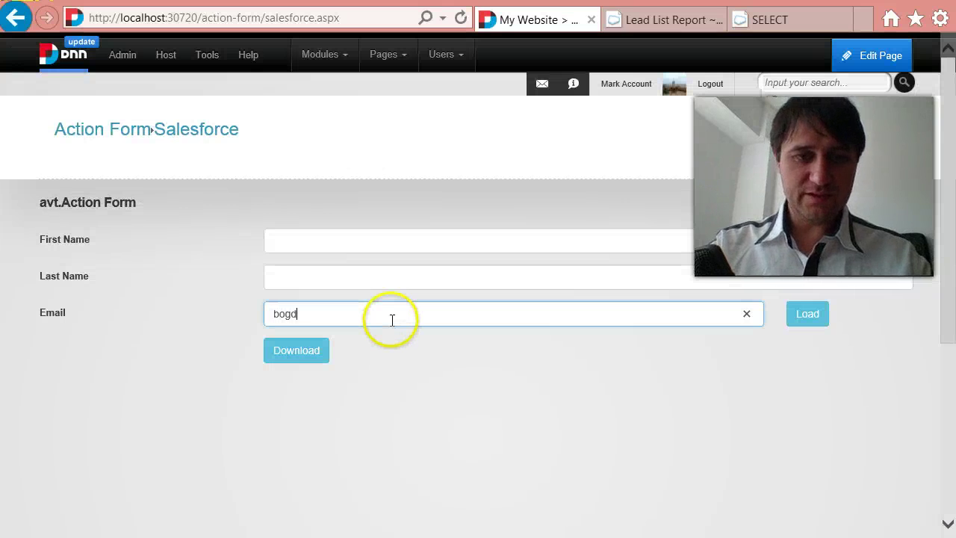
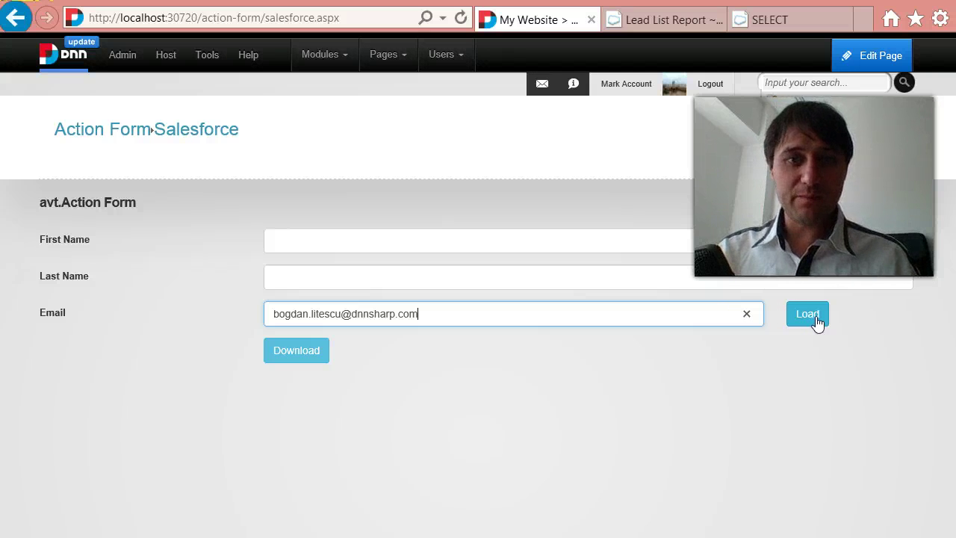
left_click(817, 321)
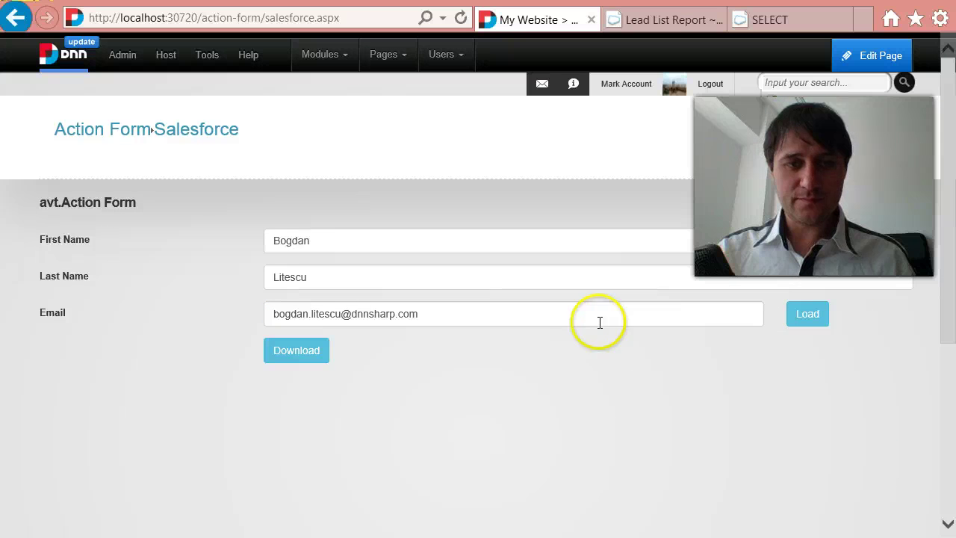
double_click(320, 244)
left_click(319, 275)
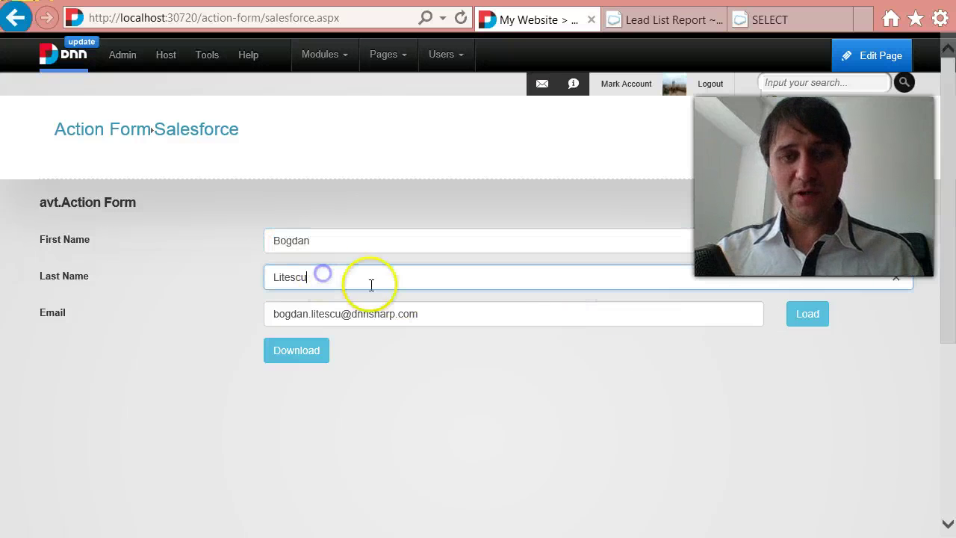
left_click(443, 319)
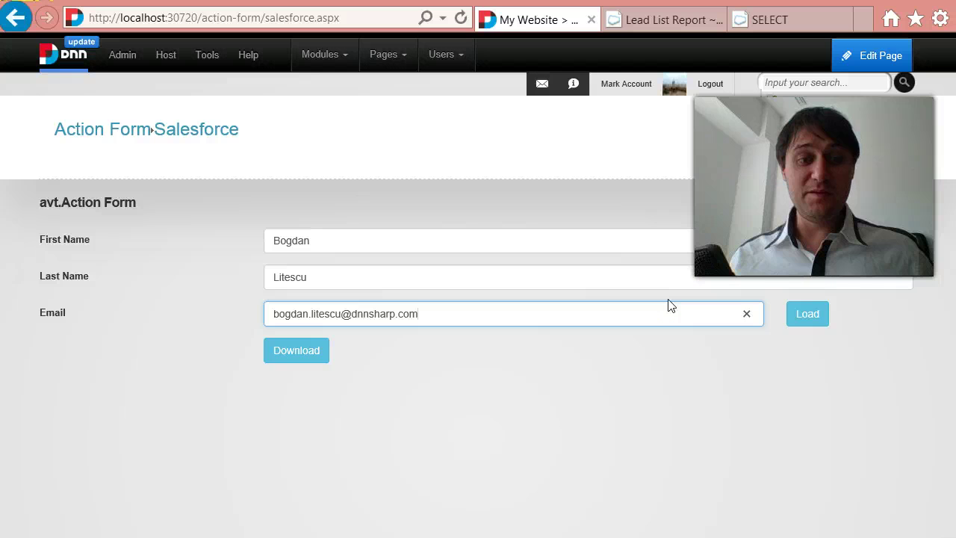
left_click(591, 336)
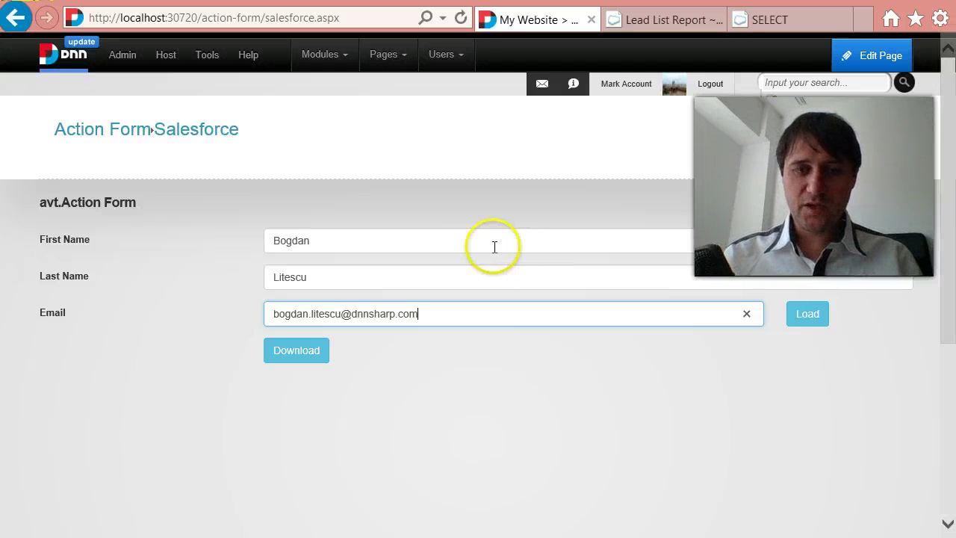
key("Return")
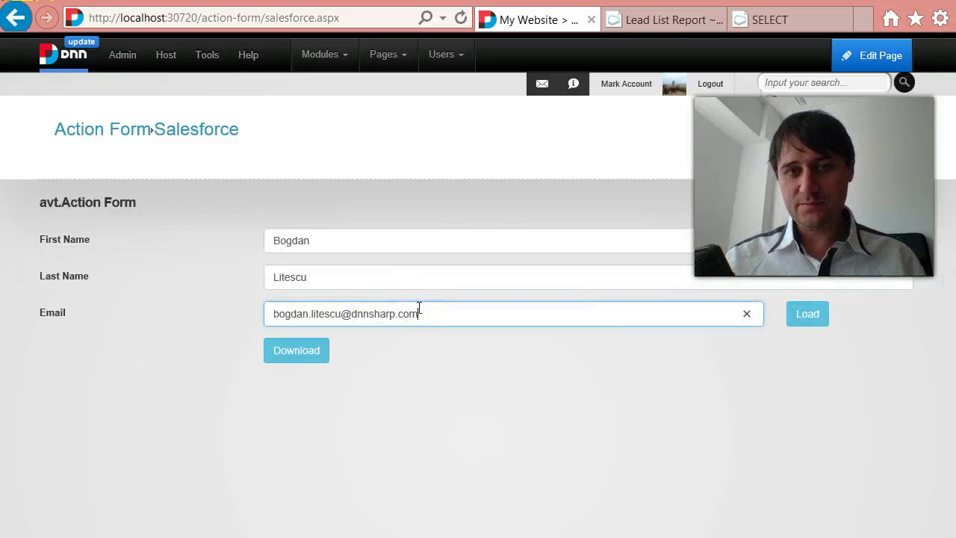
key("Return")
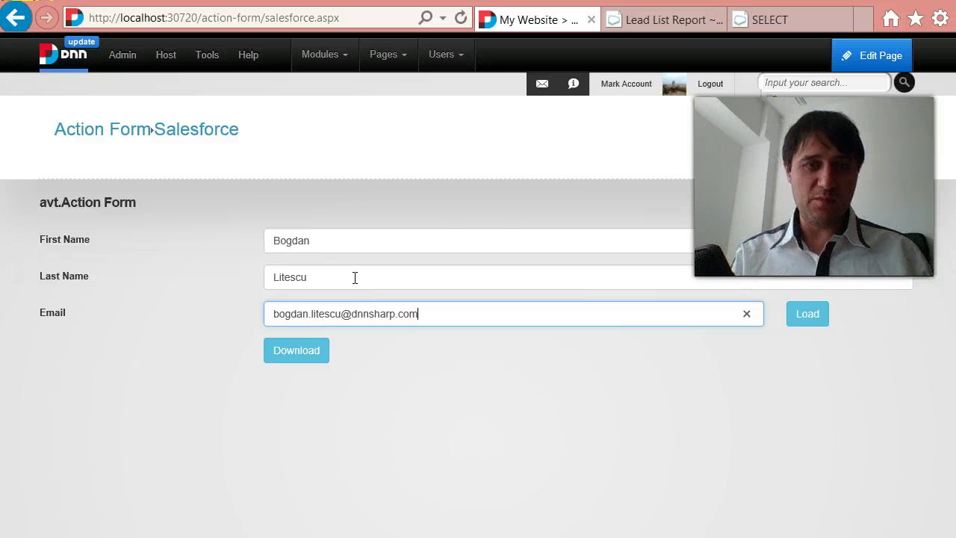
left_click(98, 468)
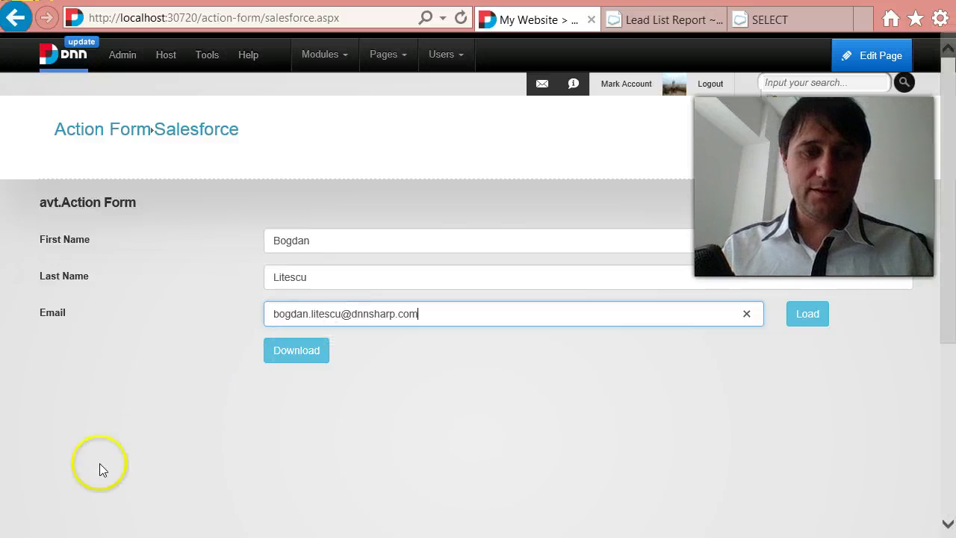
left_click(190, 487)
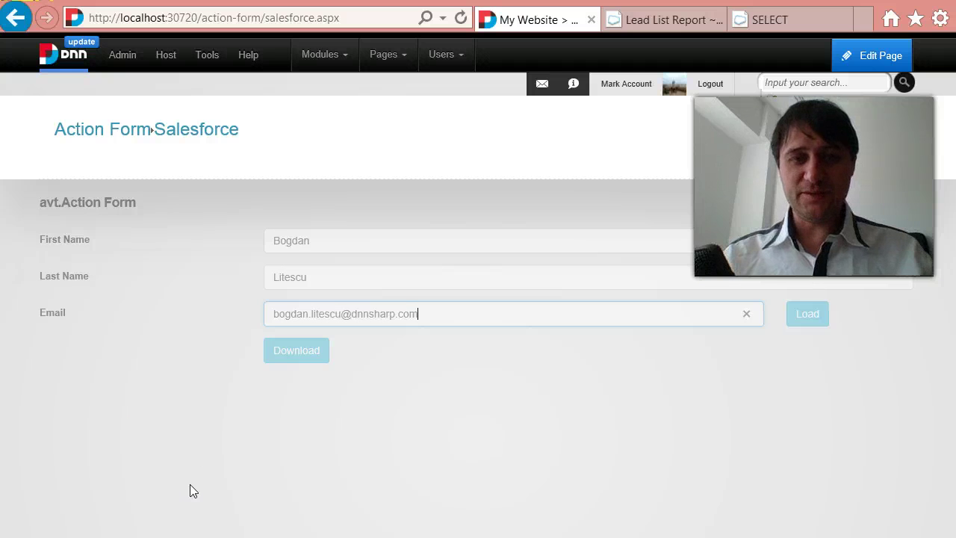
left_click(763, 208)
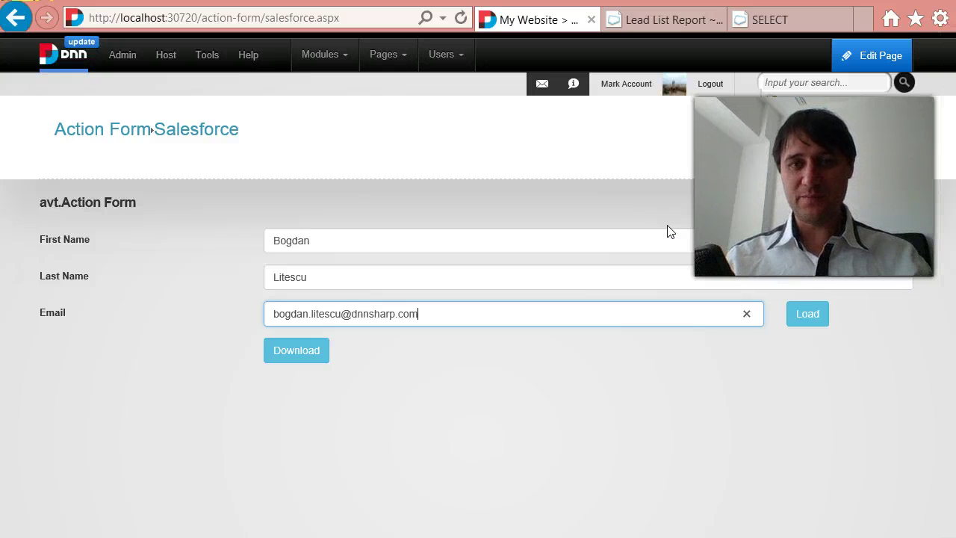
left_click(725, 174)
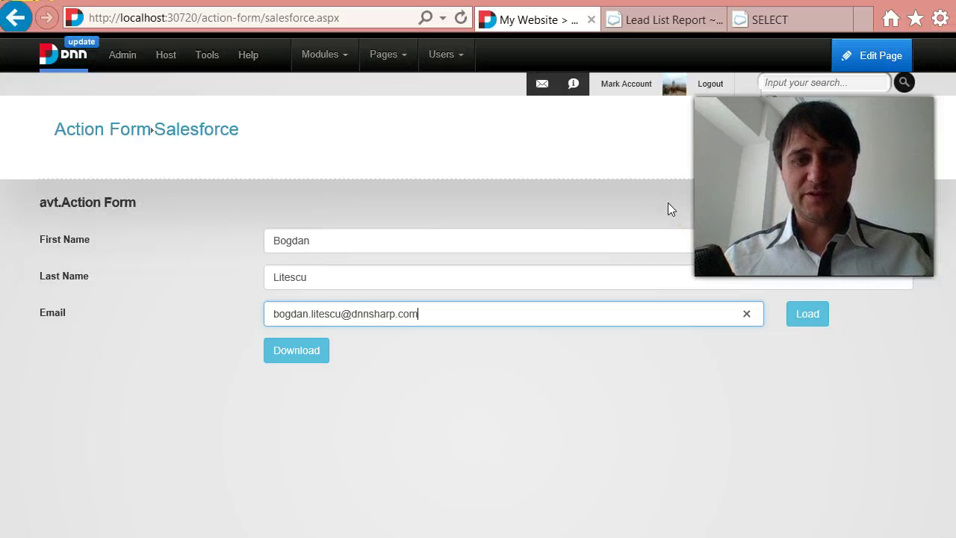
left_click(561, 211)
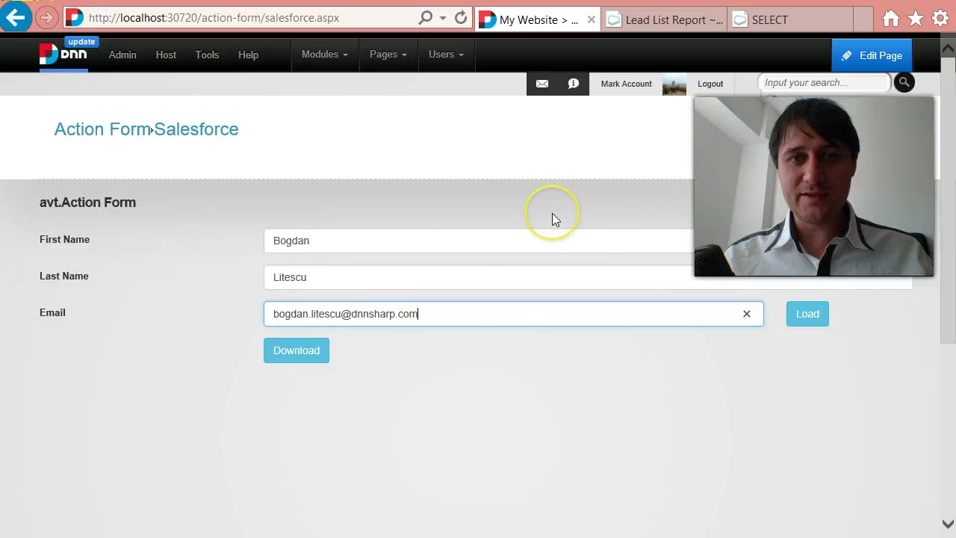